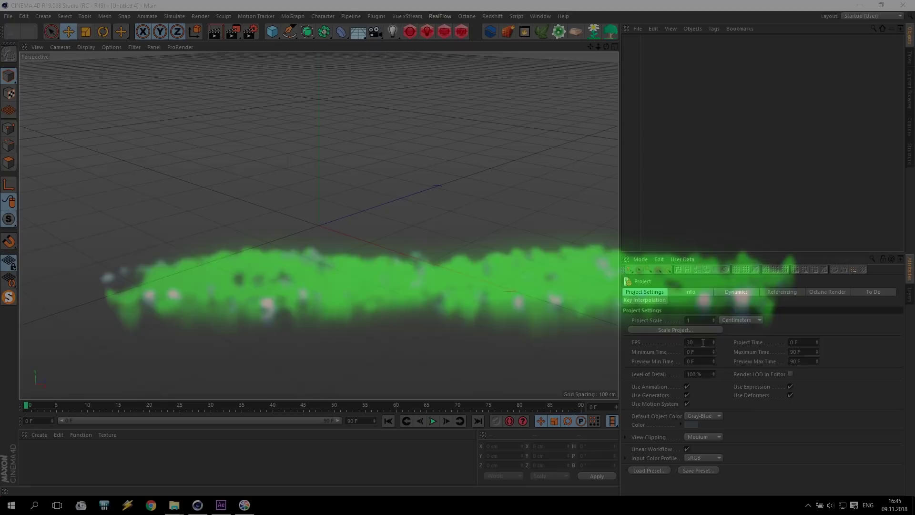
Change the project frame rate from 30 to 24 FPS.
click(703, 342)
text(2)
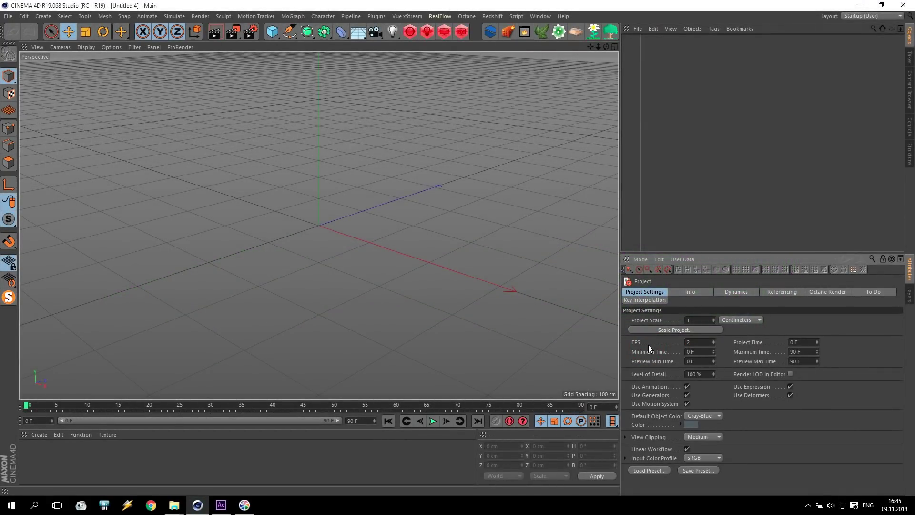
text(4)
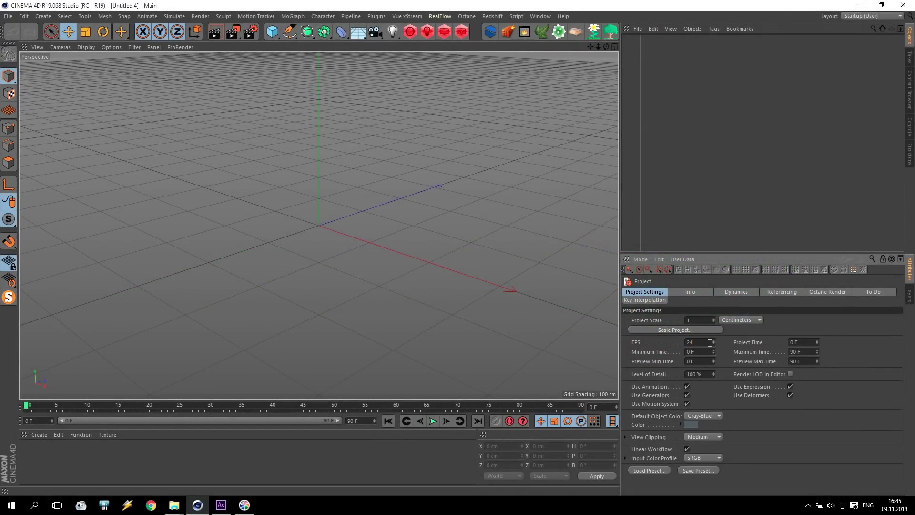
Choose Redshift as the renderer, cut progressive passes from 1024 to 32, and close Render Settings.
click(249, 30)
click(184, 105)
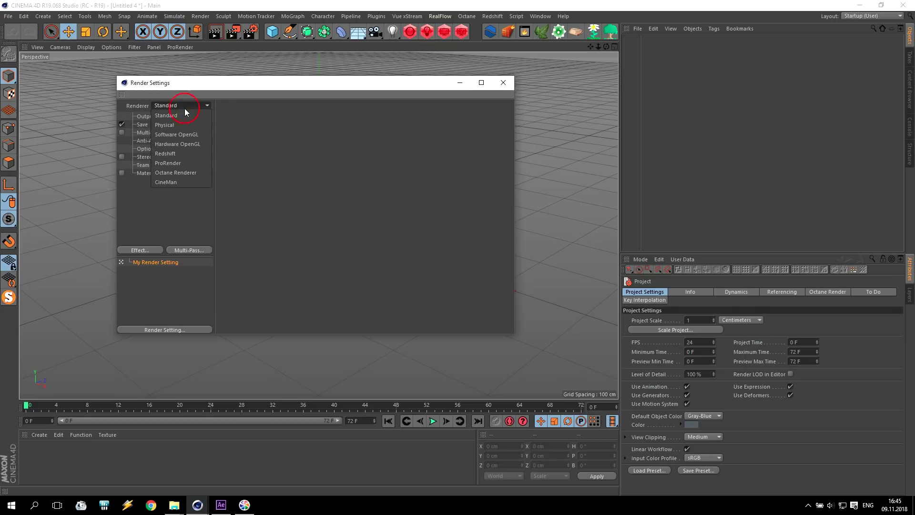
click(177, 155)
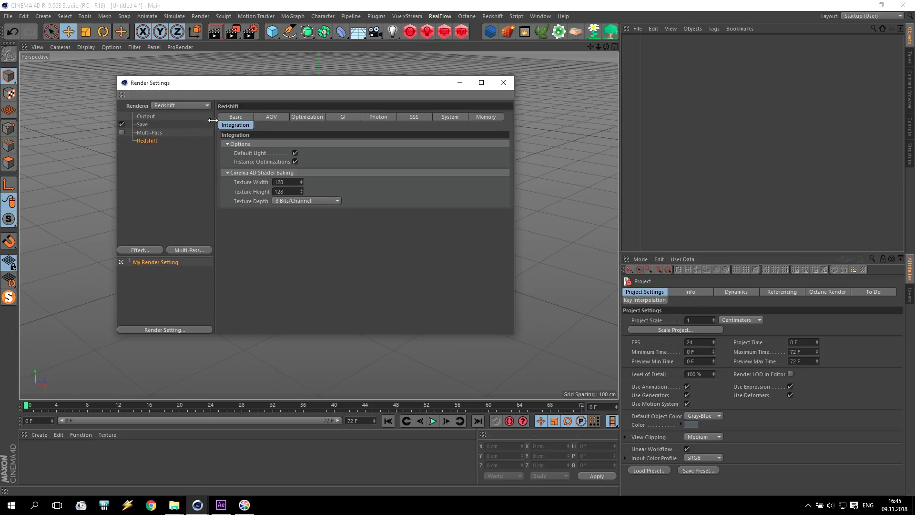
click(235, 117)
double_click(298, 171)
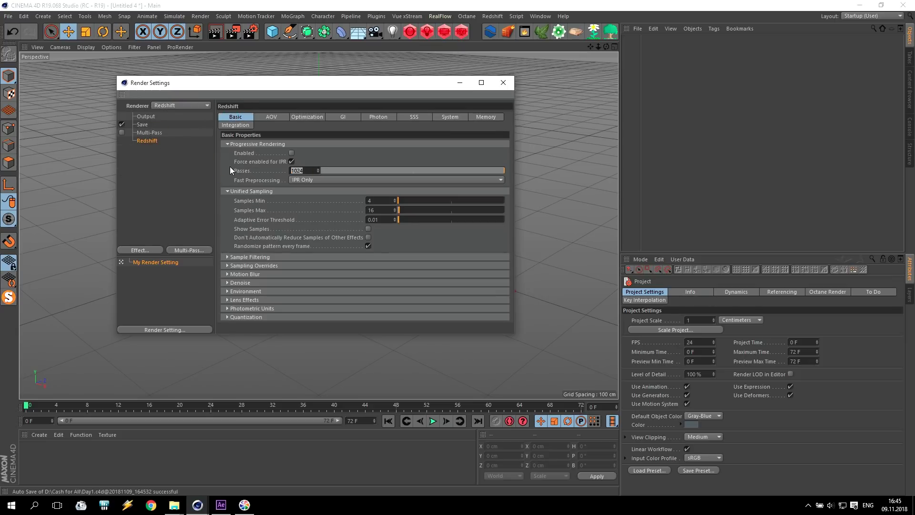
text(32)
key(Return)
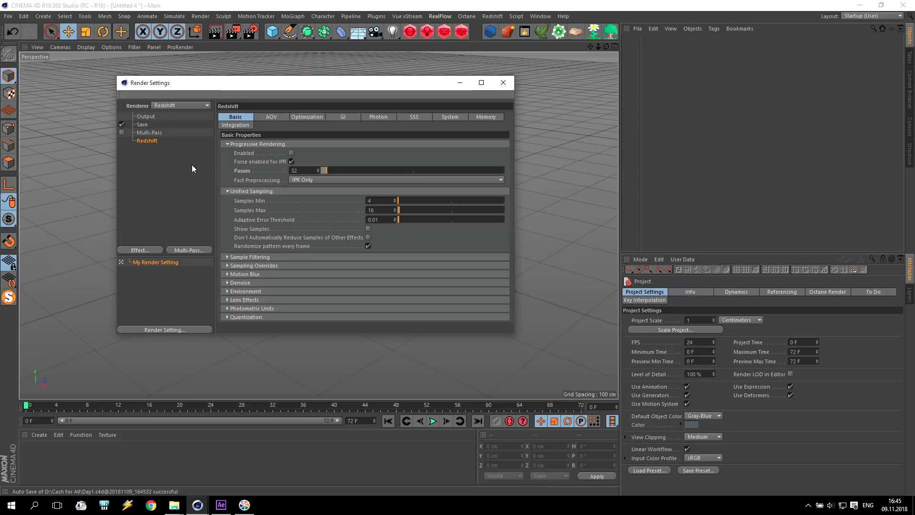
click(501, 85)
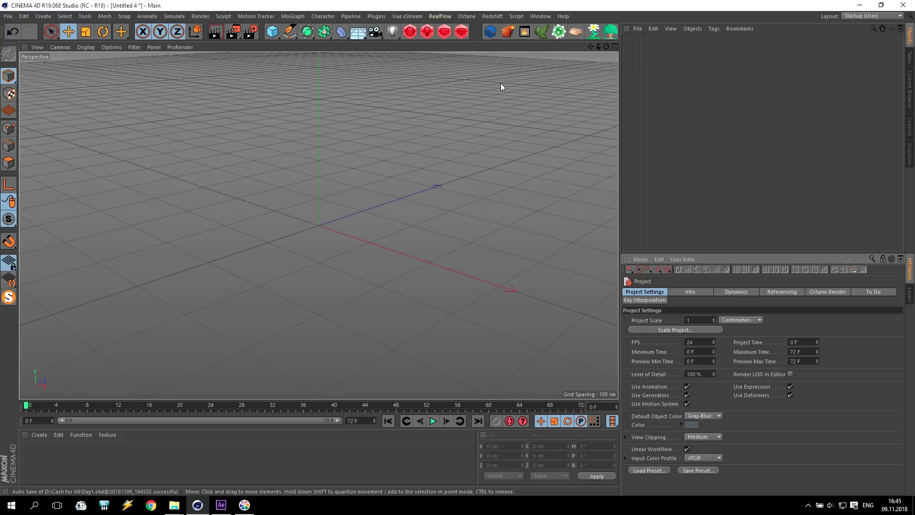
Open the Content Browser as a floating window and expand Presets > RS Ocean SV.
click(910, 95)
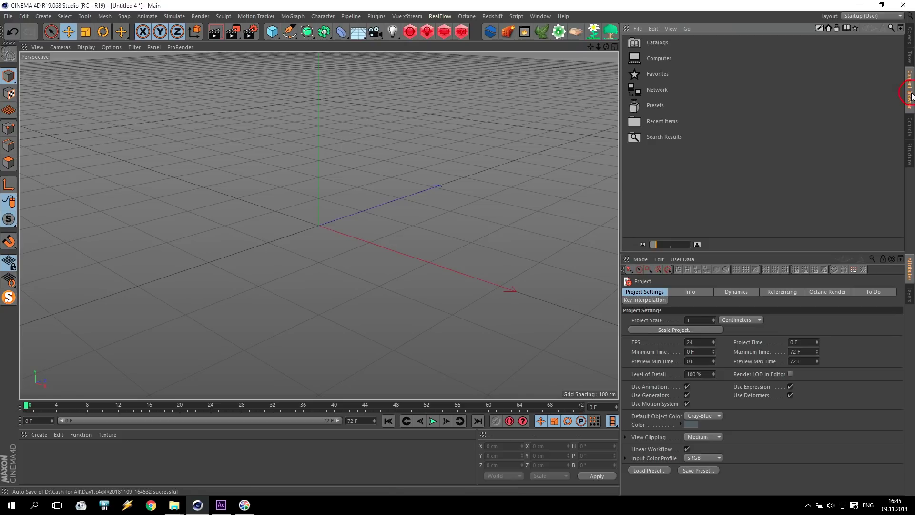
click(899, 29)
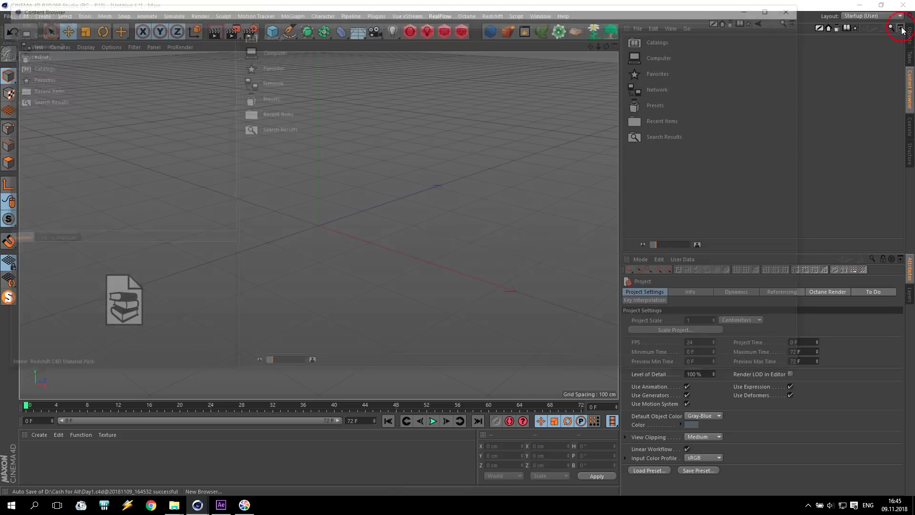
drag(293, 7, 345, 84)
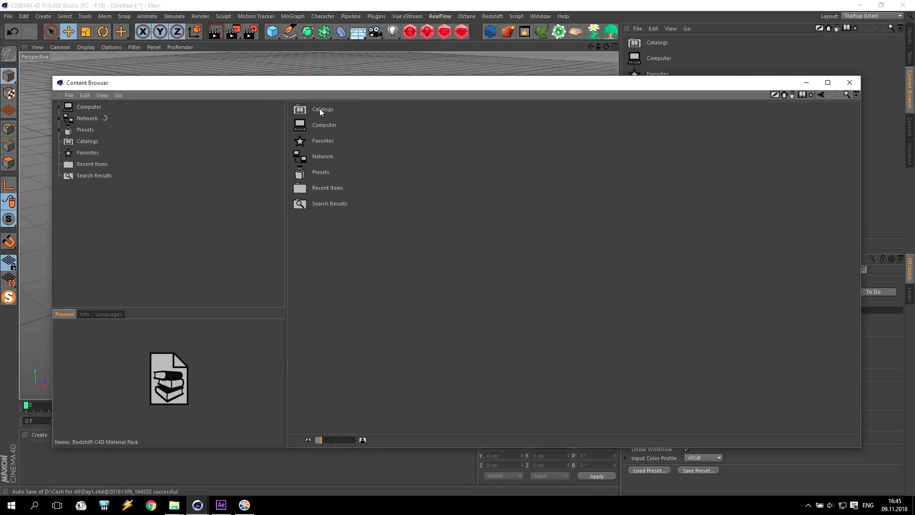
click(59, 130)
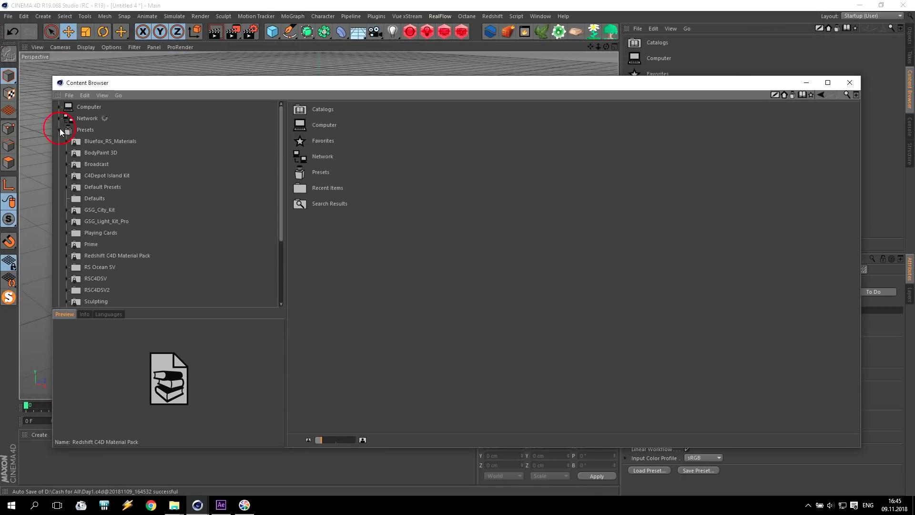
click(103, 268)
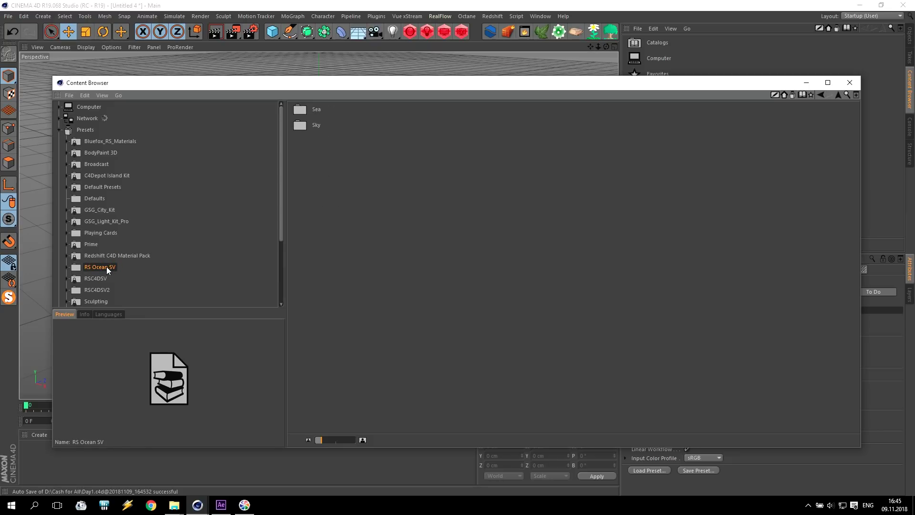
click(67, 267)
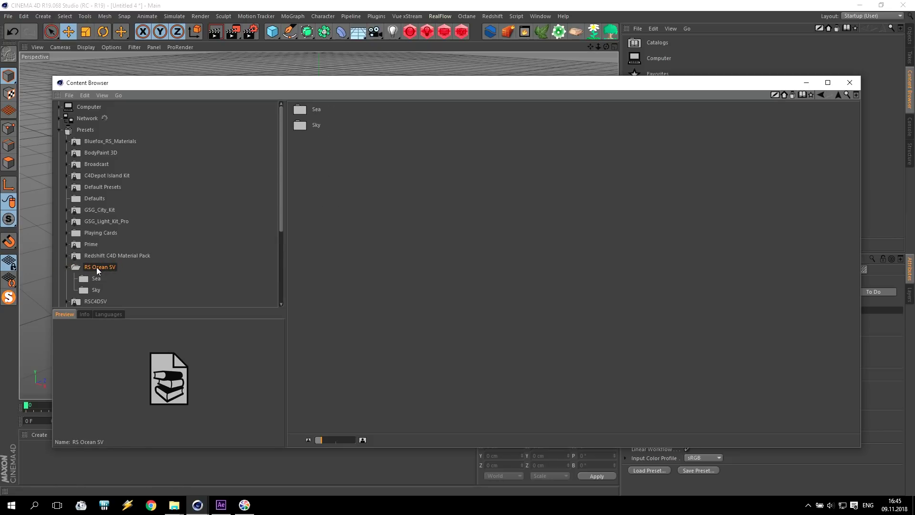
click(97, 280)
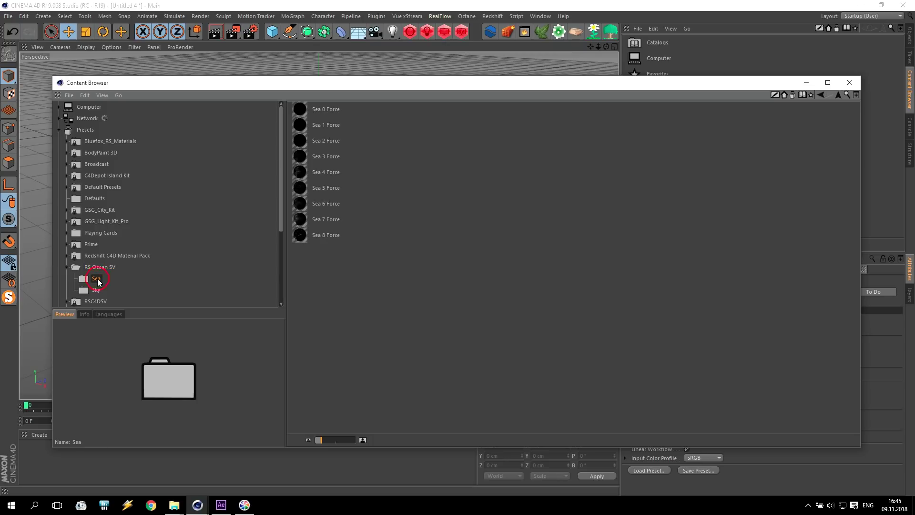
click(96, 291)
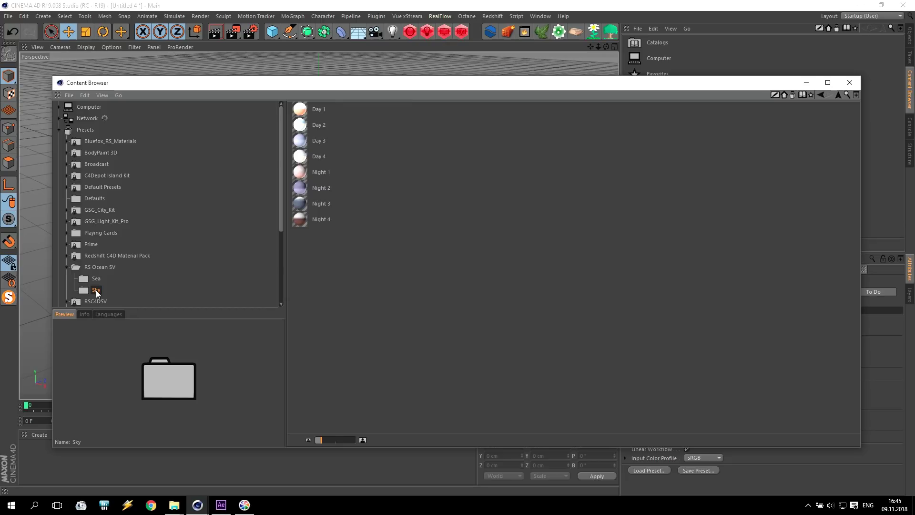
Preview the Sea presets Sea 0, 4, 5 and 7 Force.
click(97, 278)
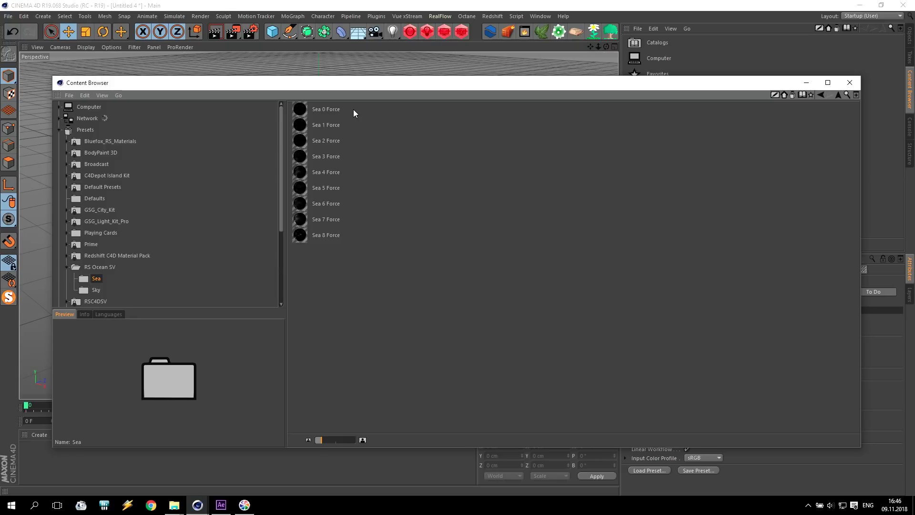
click(339, 108)
click(330, 174)
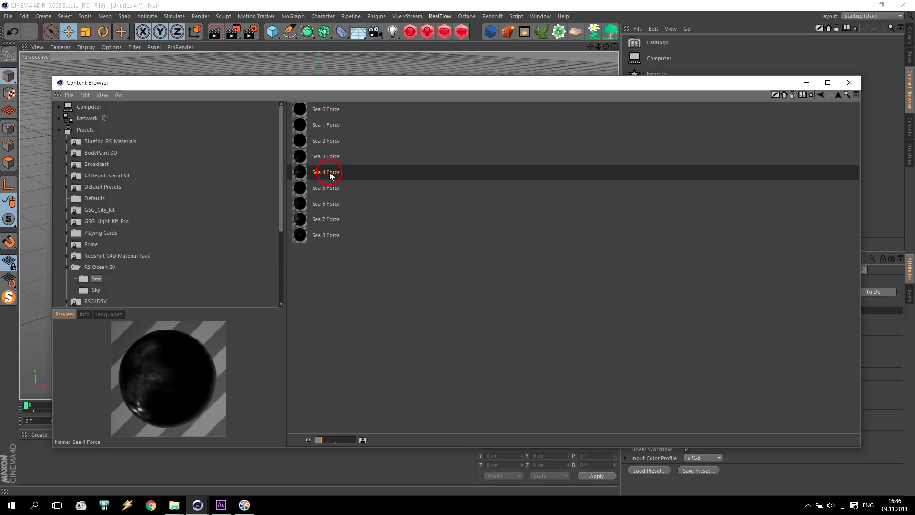
click(328, 188)
click(328, 218)
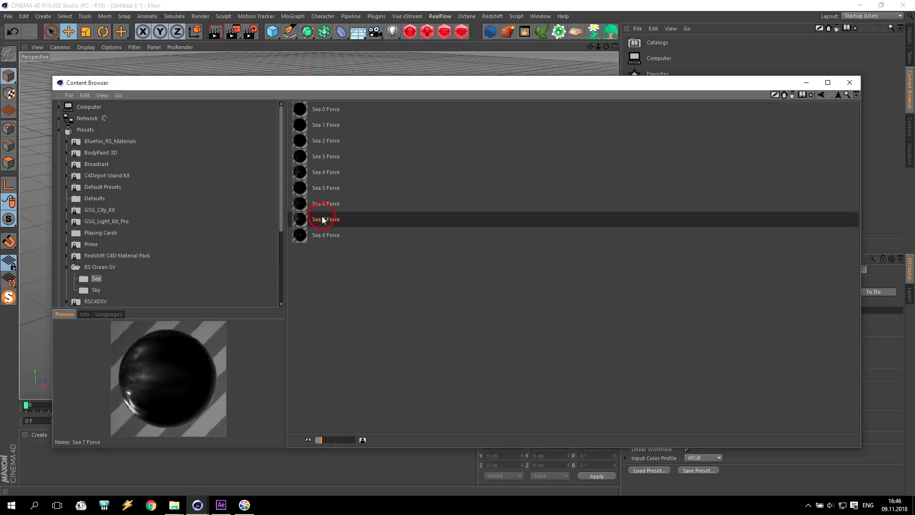
Preview the Sky presets Day 1, Day 4, Night 1 and Night 4.
click(97, 290)
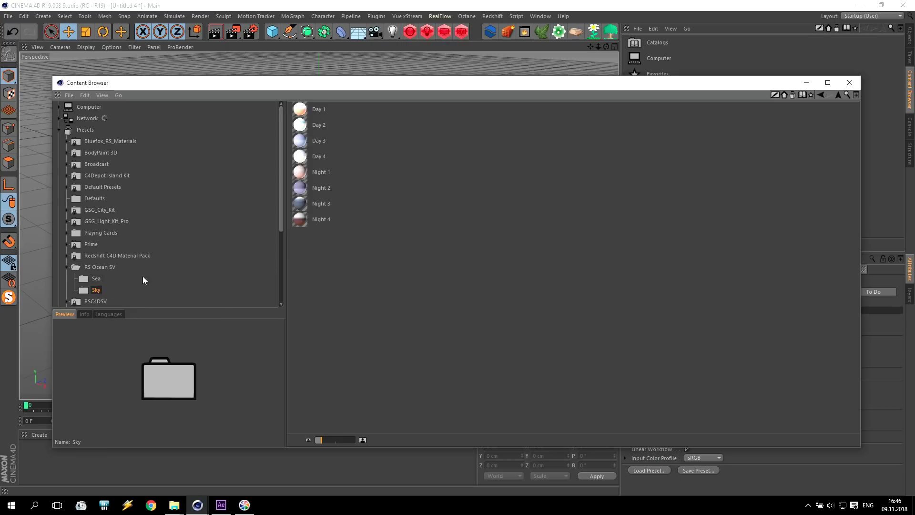
click(318, 114)
click(318, 156)
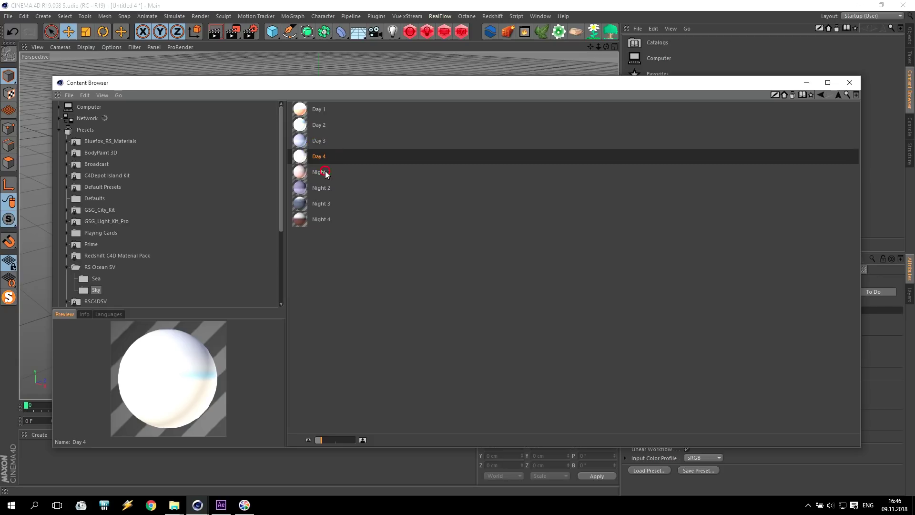
click(325, 173)
click(321, 218)
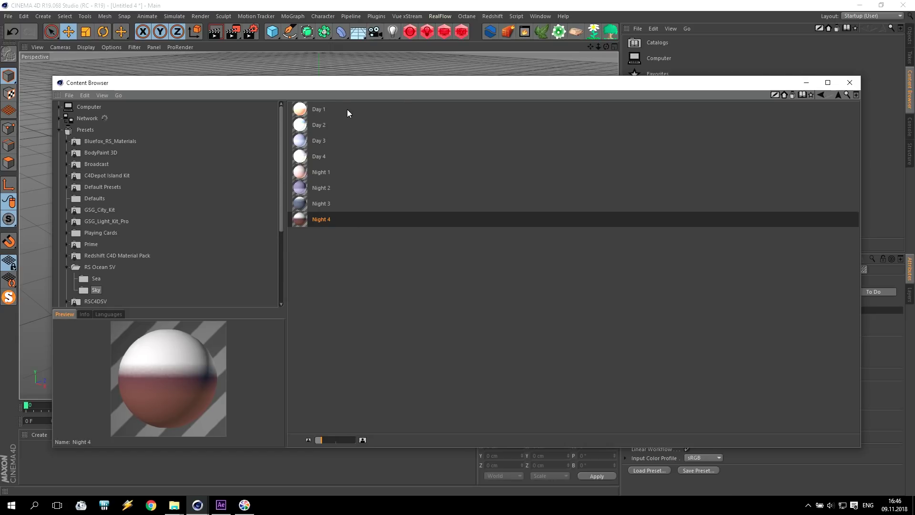
Add a Disc primitive with a 10000 cm outer radius and select its segment count.
click(848, 82)
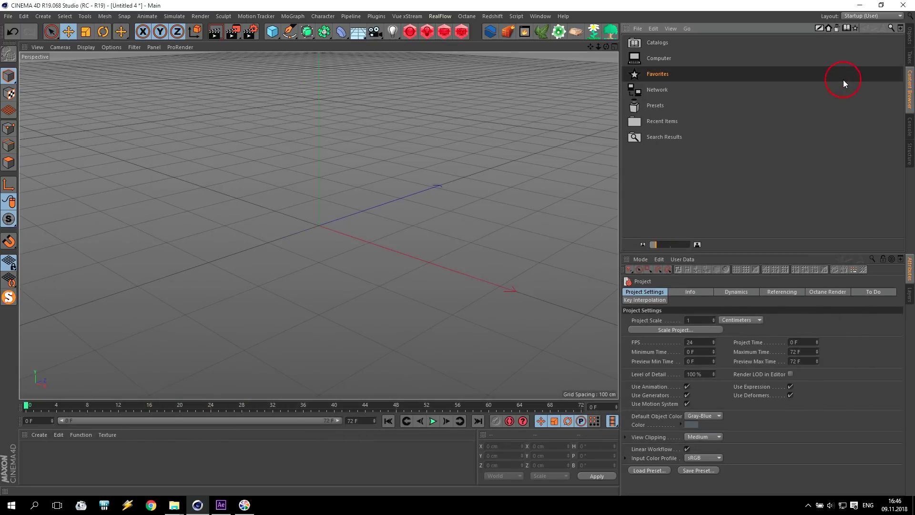
click(909, 36)
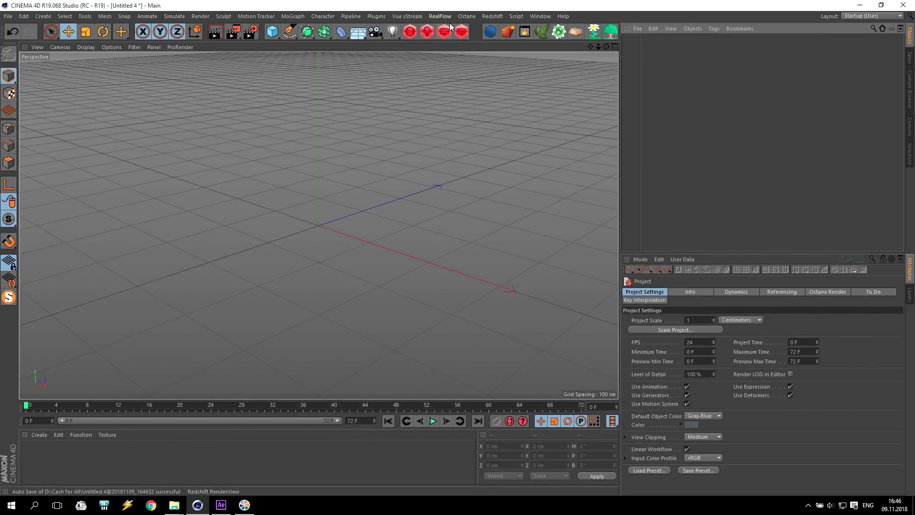
click(272, 32)
click(306, 63)
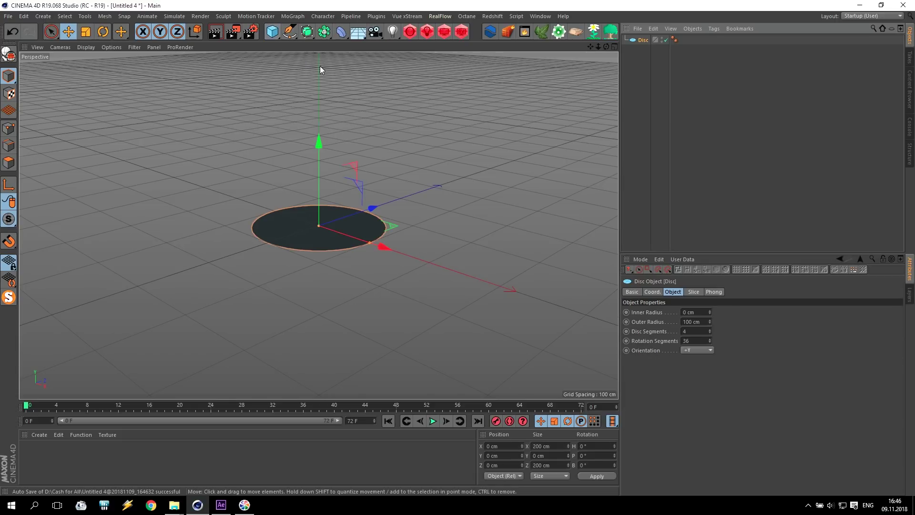
click(686, 322)
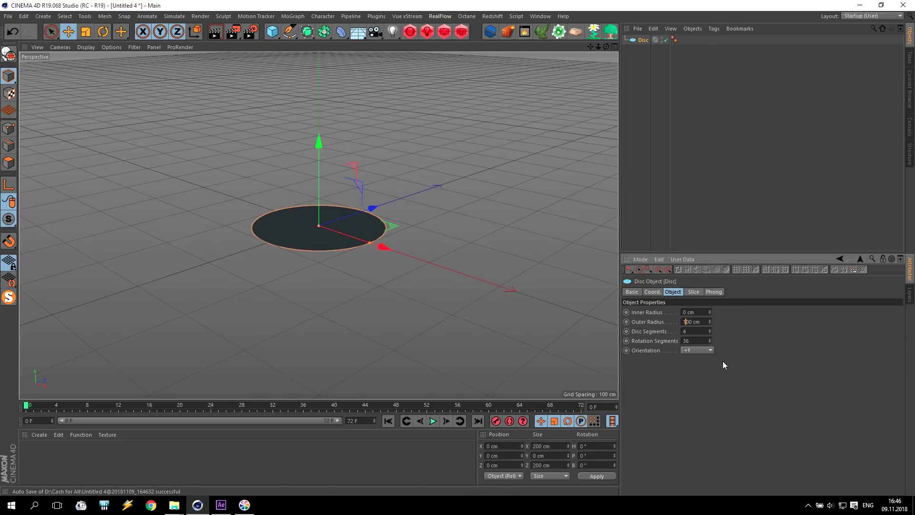
text(00)
double_click(695, 333)
Give the disc 50 segments and add a Redshift Object tag.
text(50)
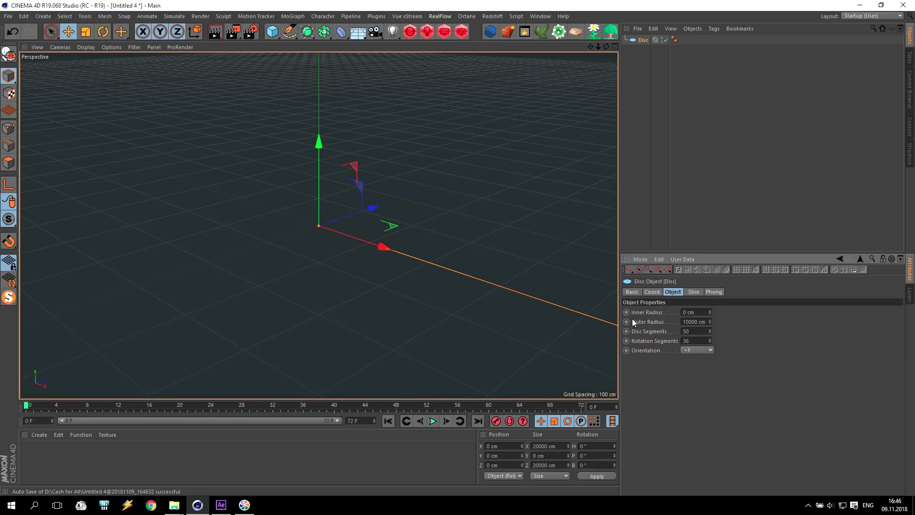
right_click(647, 38)
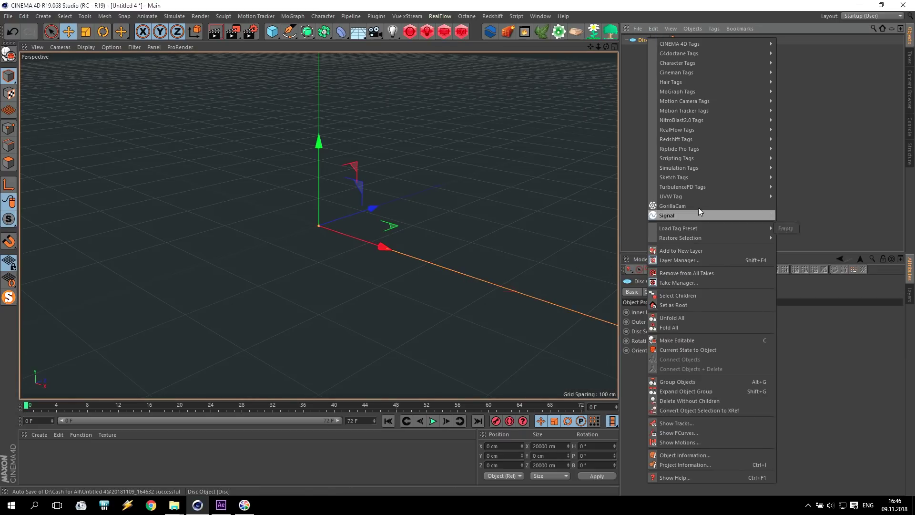
mouse_move(703, 148)
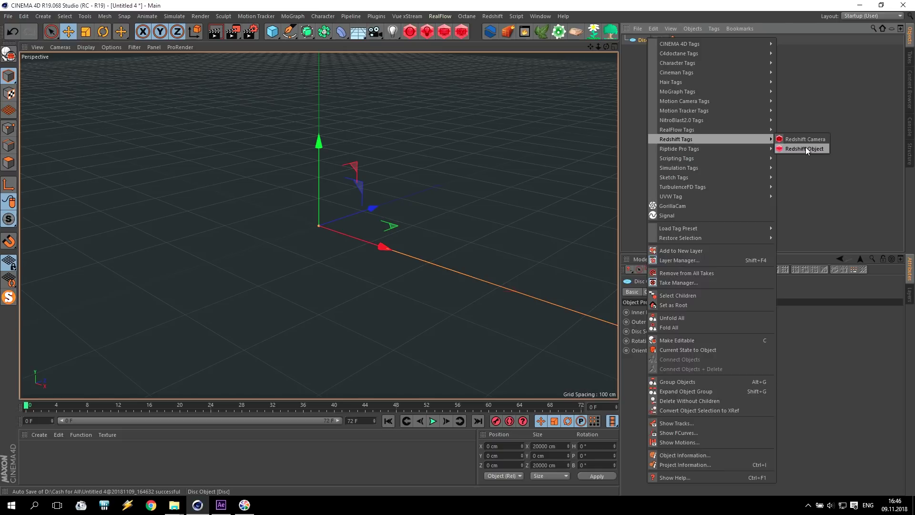
click(798, 148)
Enable tessellation and displacement with max displacement 70 and displacement scale 40.
click(658, 312)
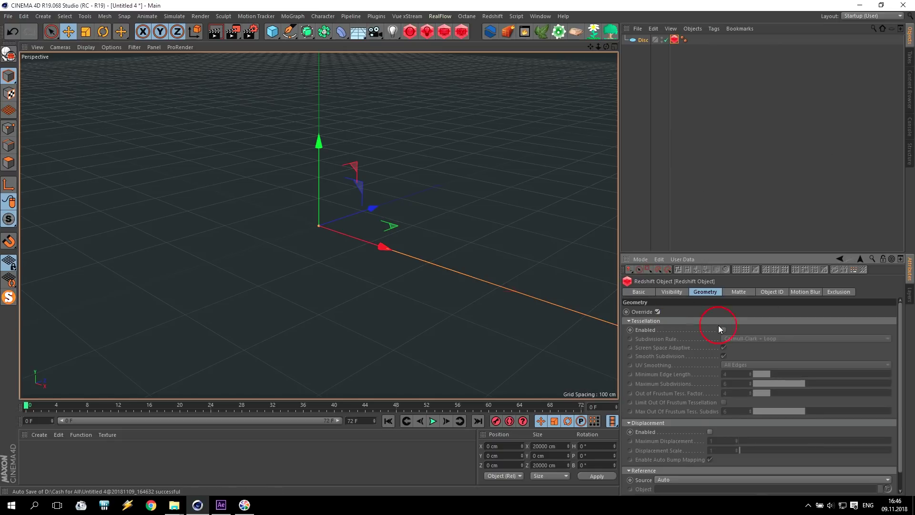
click(724, 329)
click(709, 432)
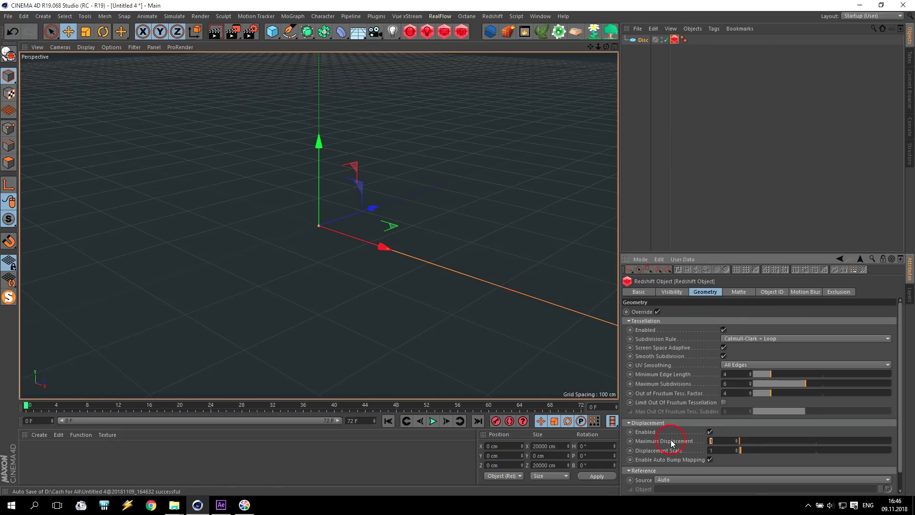
text(70)
click(693, 450)
text(40)
key(Return)
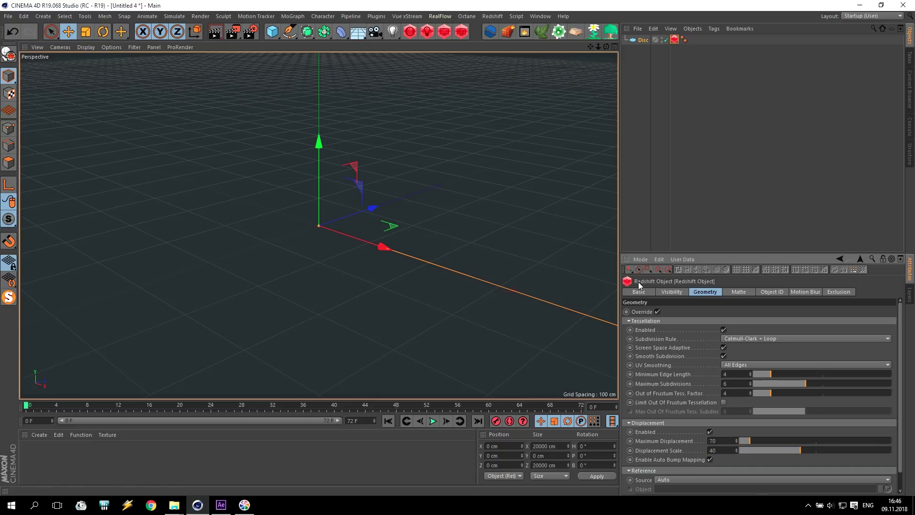
drag(606, 48, 607, 95)
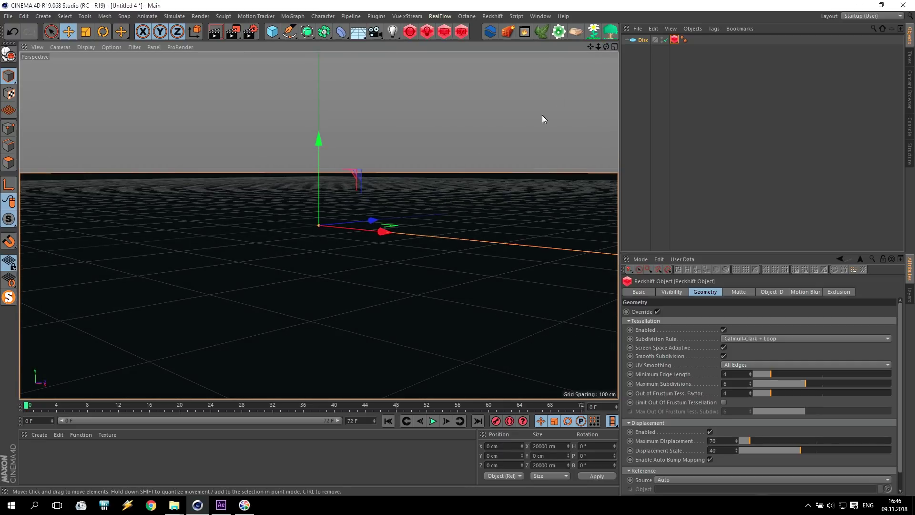
drag(591, 48, 603, 79)
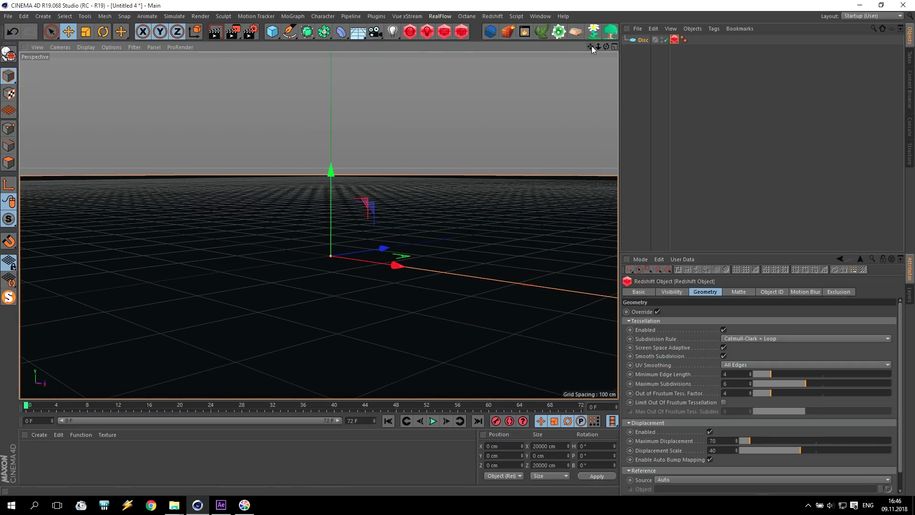
Add a Sphere with a 10000 cm radius and set its type to Hemisphere.
click(909, 90)
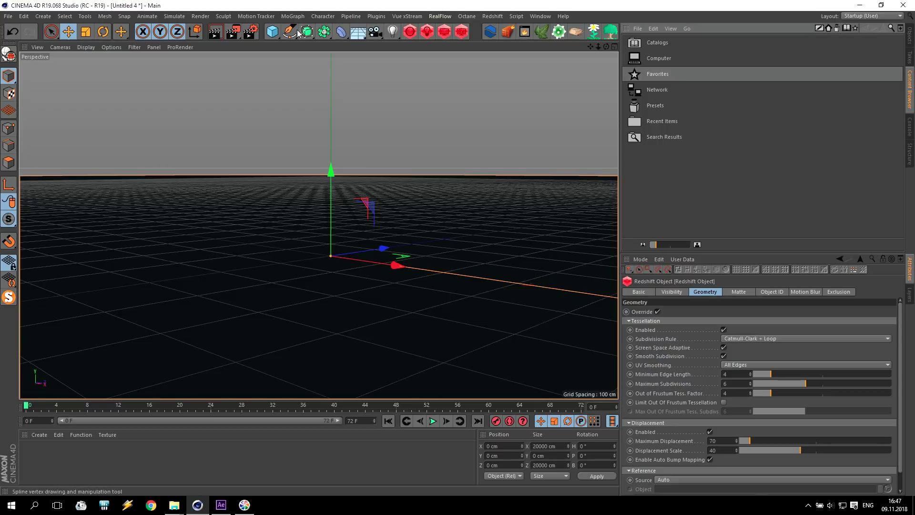
click(273, 33)
click(448, 62)
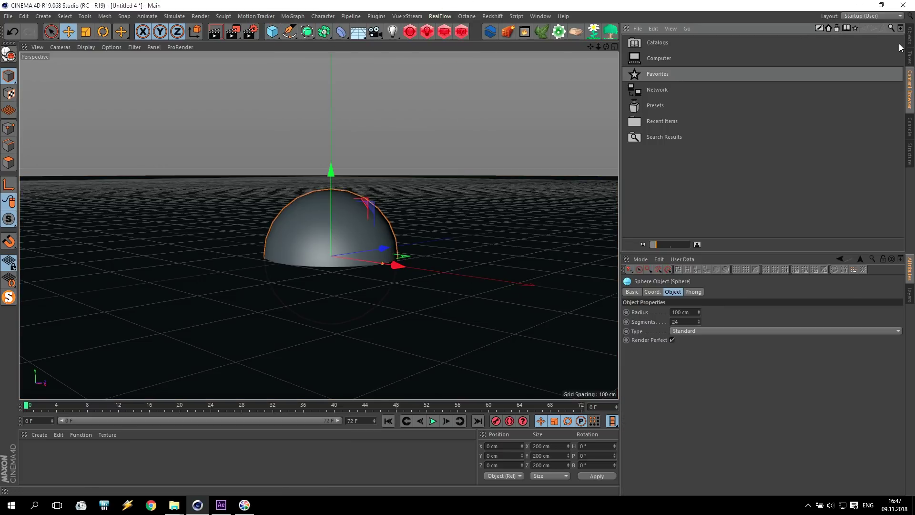
click(909, 38)
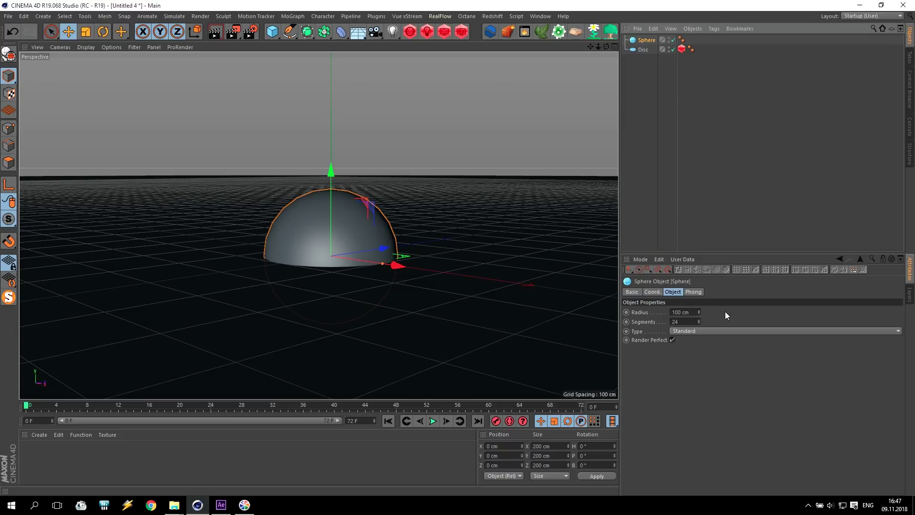
click(677, 311)
text(00)
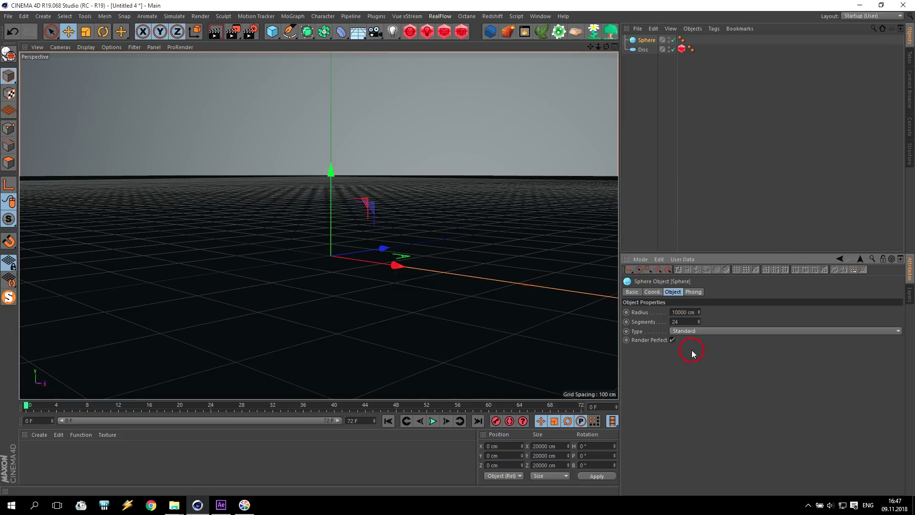
click(686, 331)
click(691, 387)
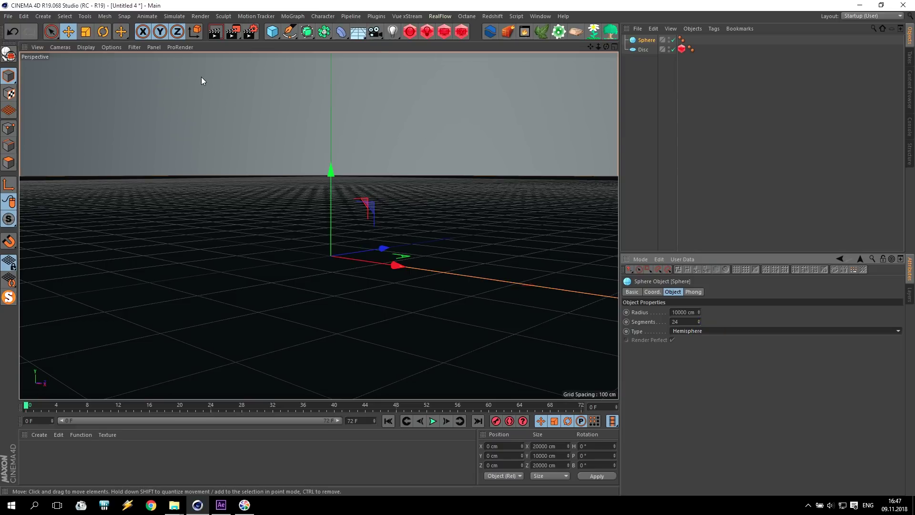
Open a floating Content Browser at the RS Ocean SV Sea presets.
click(909, 88)
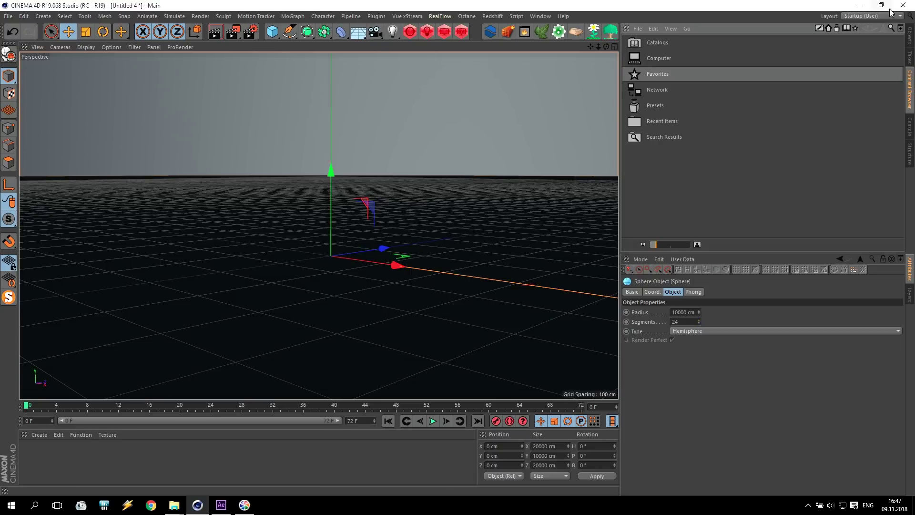
click(901, 28)
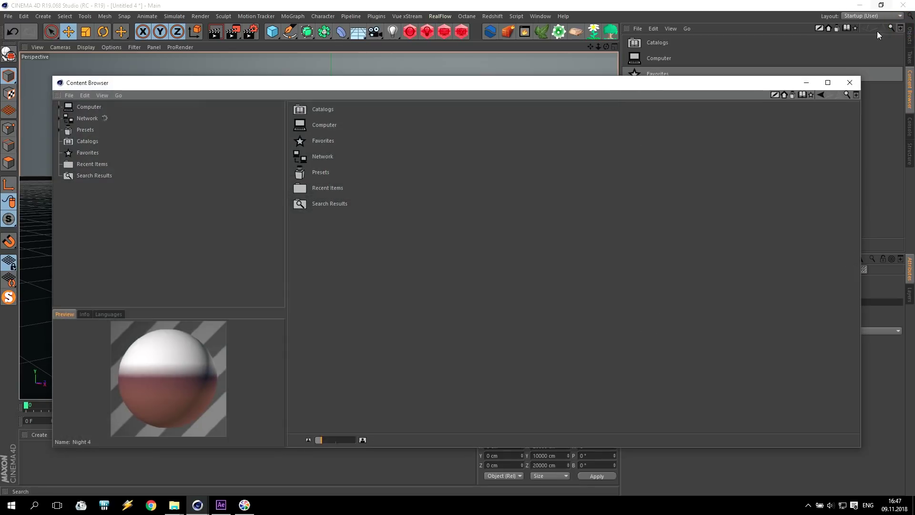
click(59, 130)
click(98, 268)
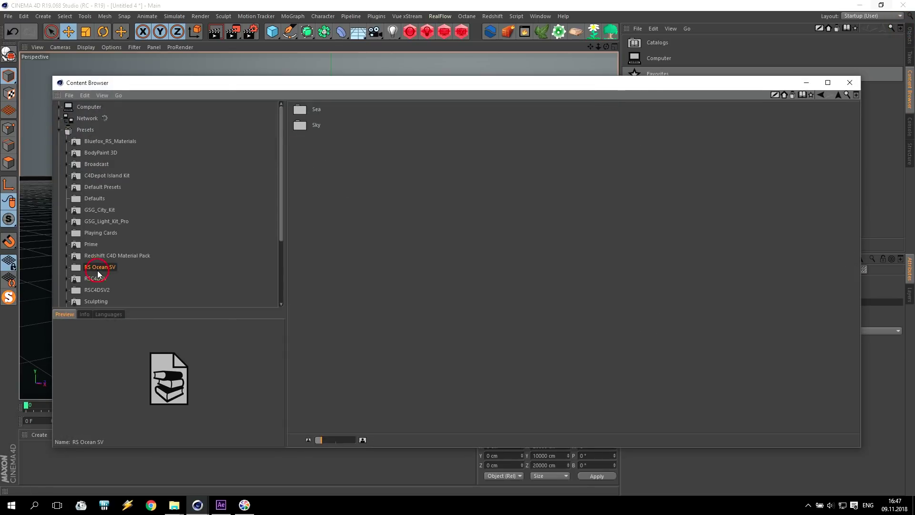
double_click(299, 113)
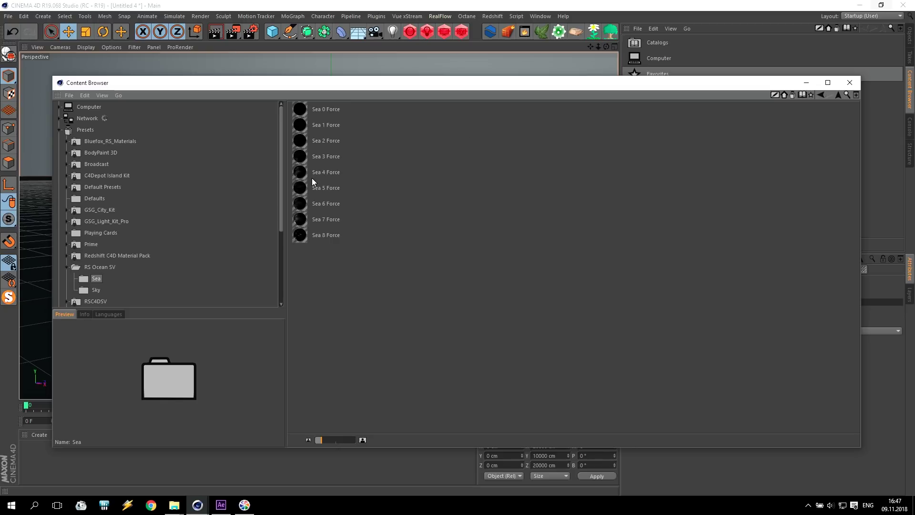
drag(355, 84, 368, 47)
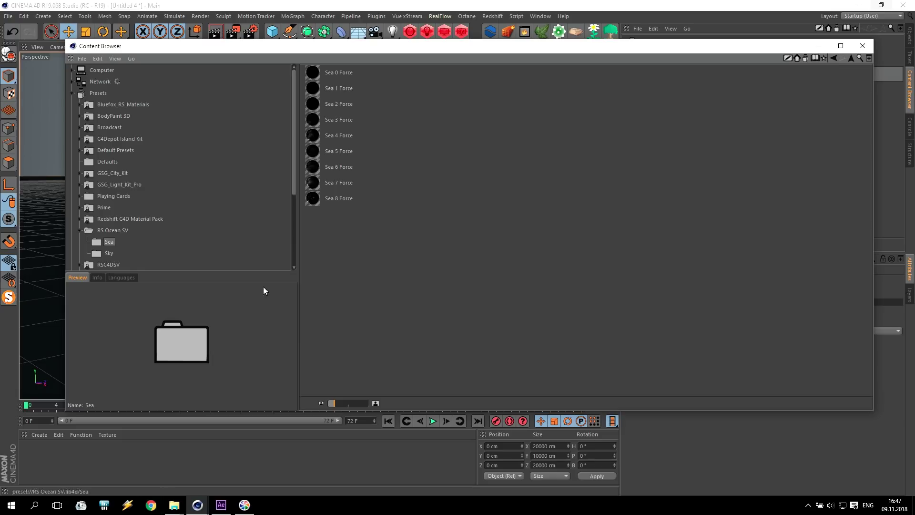
Load the Sea 4 Force and Night 1 materials into the scene.
click(343, 136)
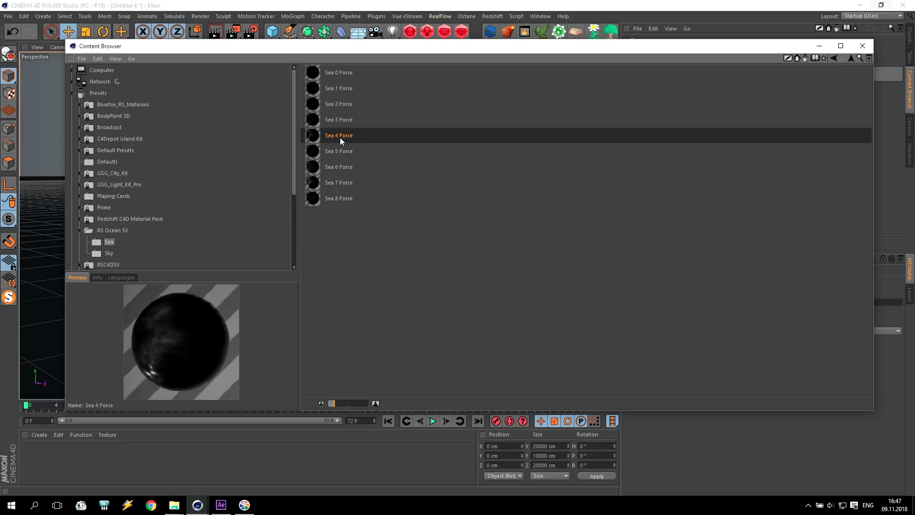
double_click(340, 138)
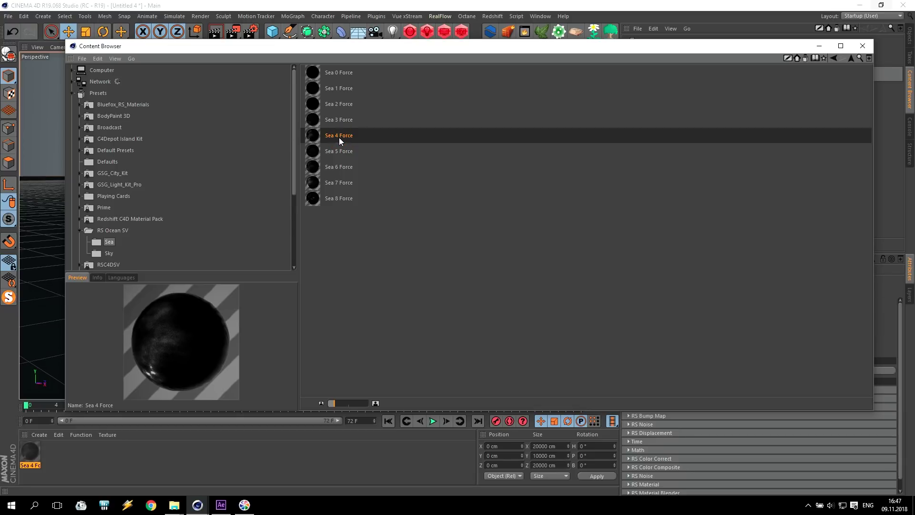
click(109, 253)
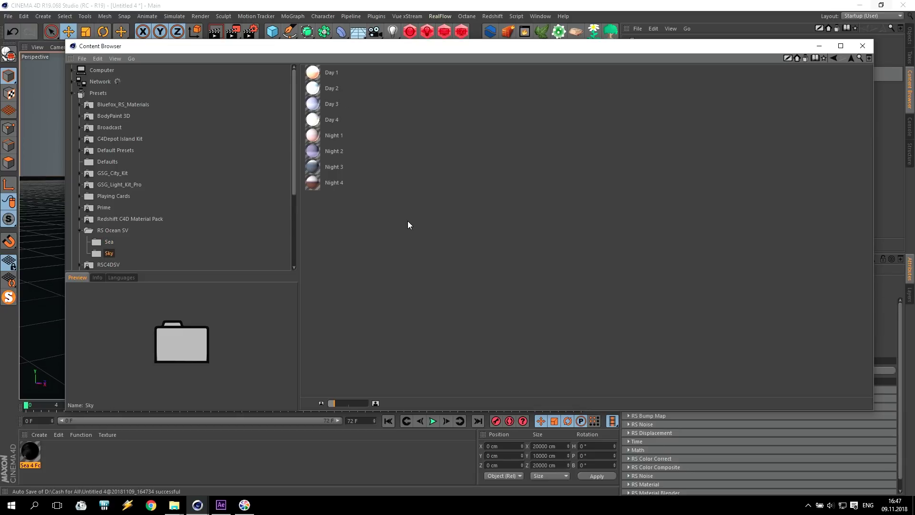
double_click(333, 136)
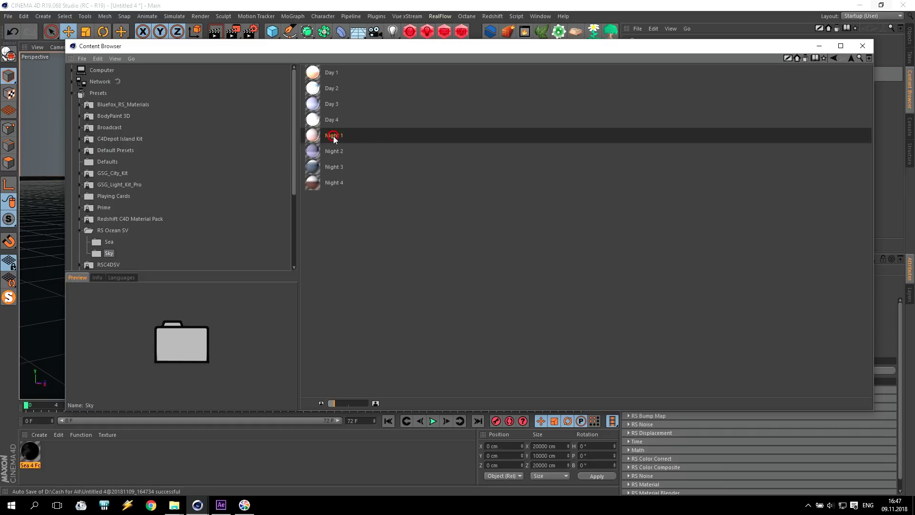
Apply Sea 4 Force to the Disc and Night 1 to the Sphere.
click(862, 46)
click(910, 37)
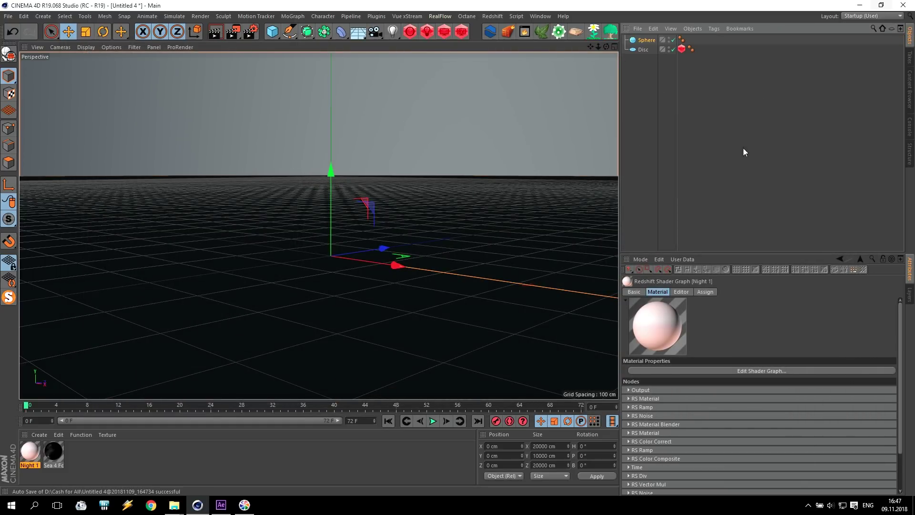
drag(30, 450, 649, 49)
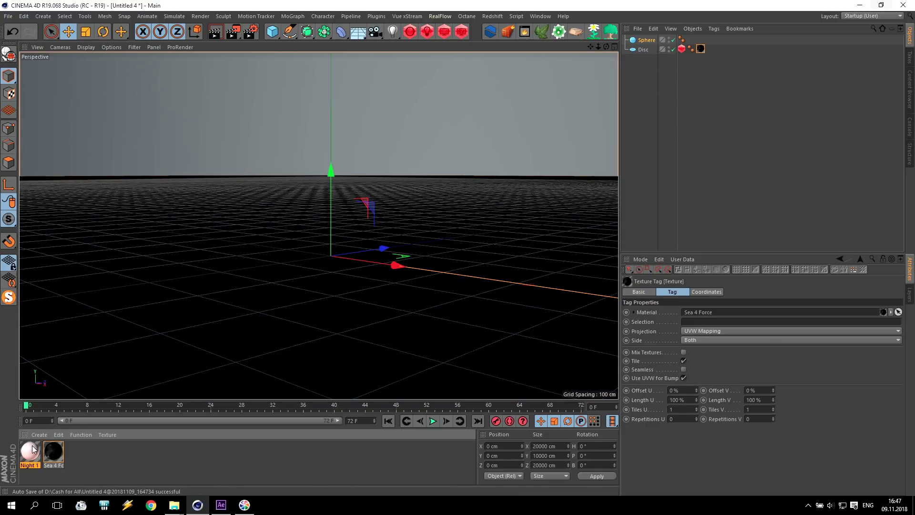
drag(30, 451, 647, 42)
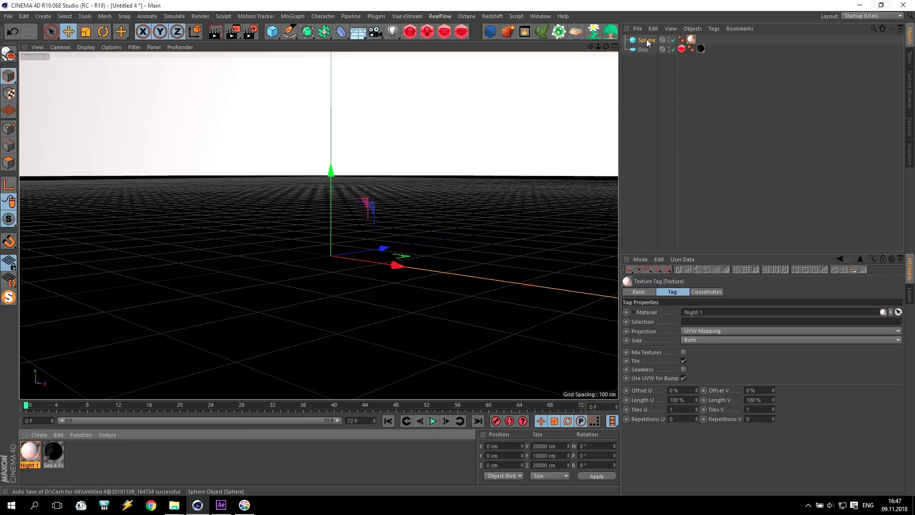
Start an IPR render in an enlarged Redshift RenderView.
click(462, 32)
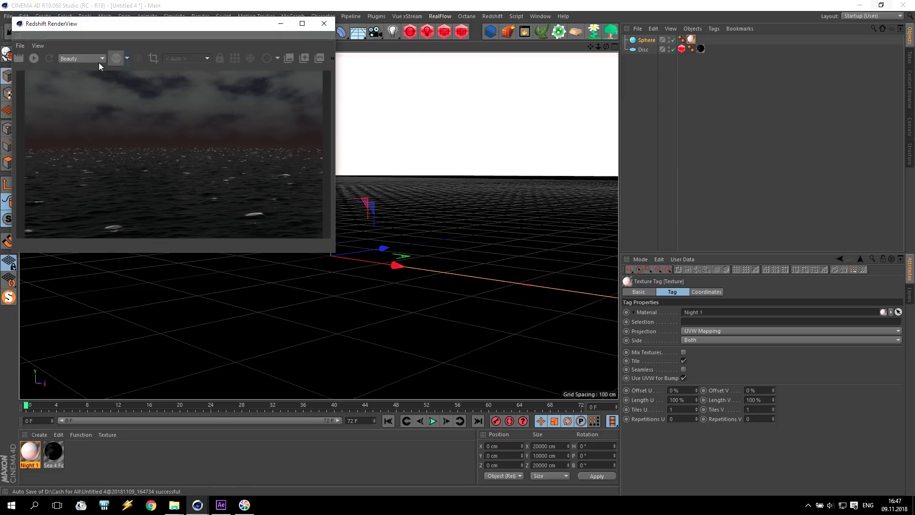
click(31, 60)
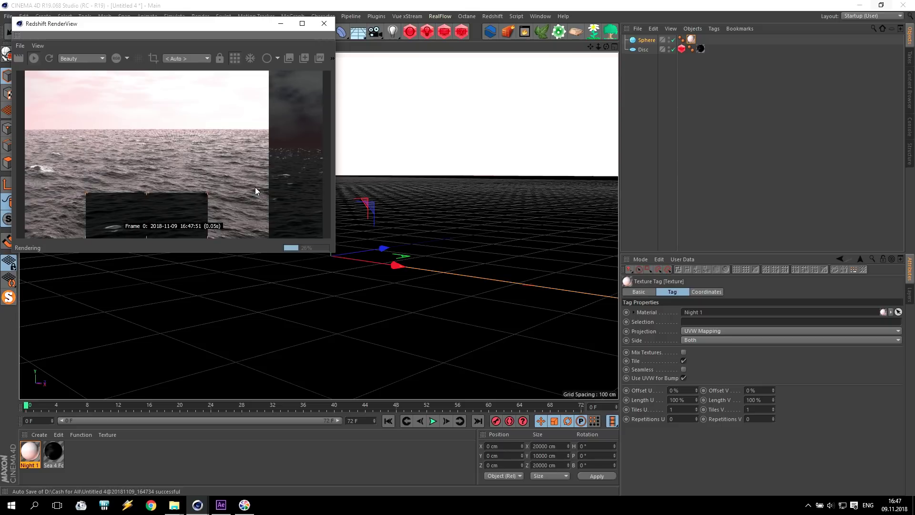
drag(336, 252, 493, 348)
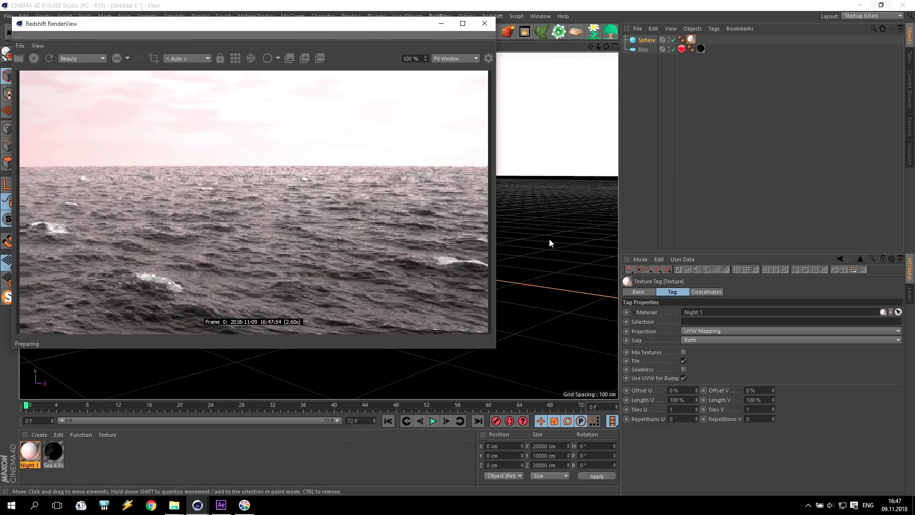
drag(606, 46, 336, 181)
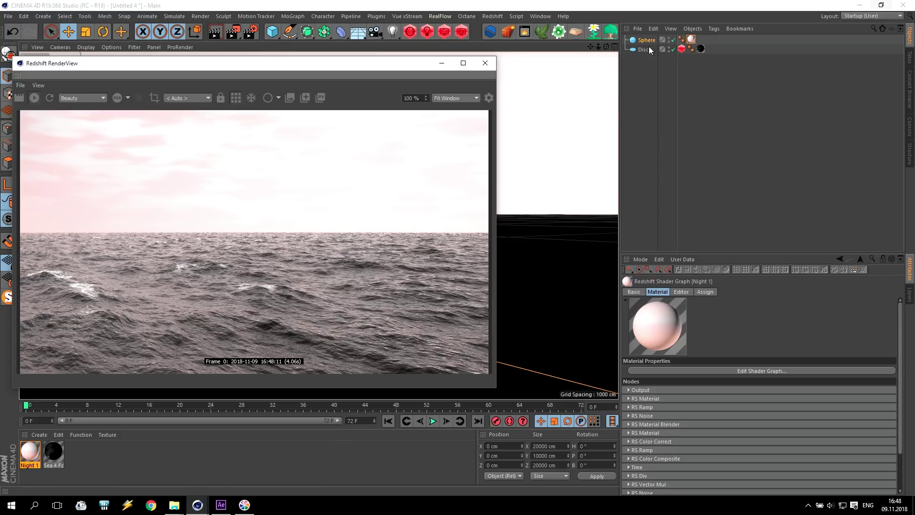
Uncheck Default Light under Redshift Integration and scrub the timeline to frame 23.
click(250, 32)
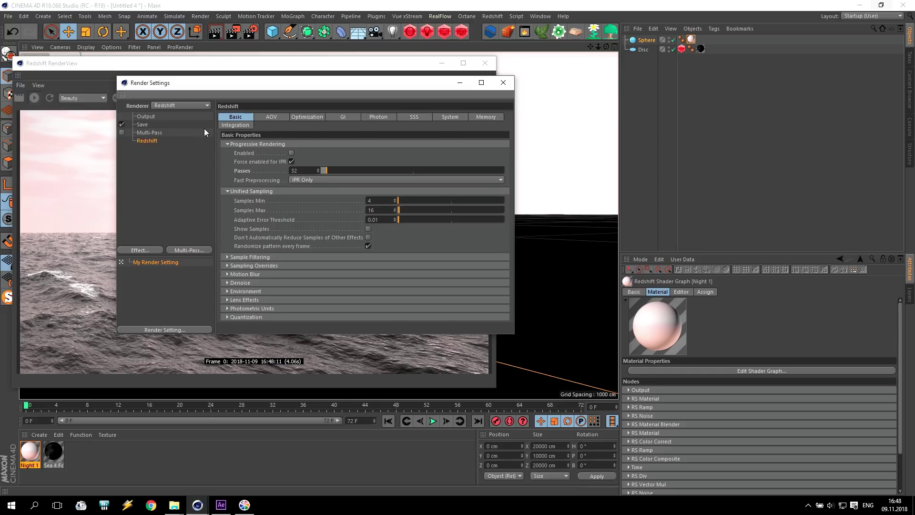
click(229, 126)
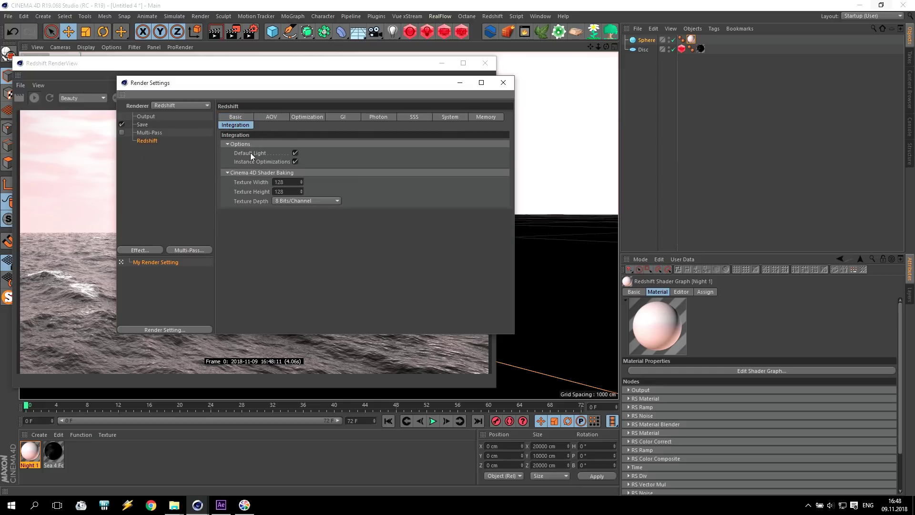
click(296, 152)
click(502, 83)
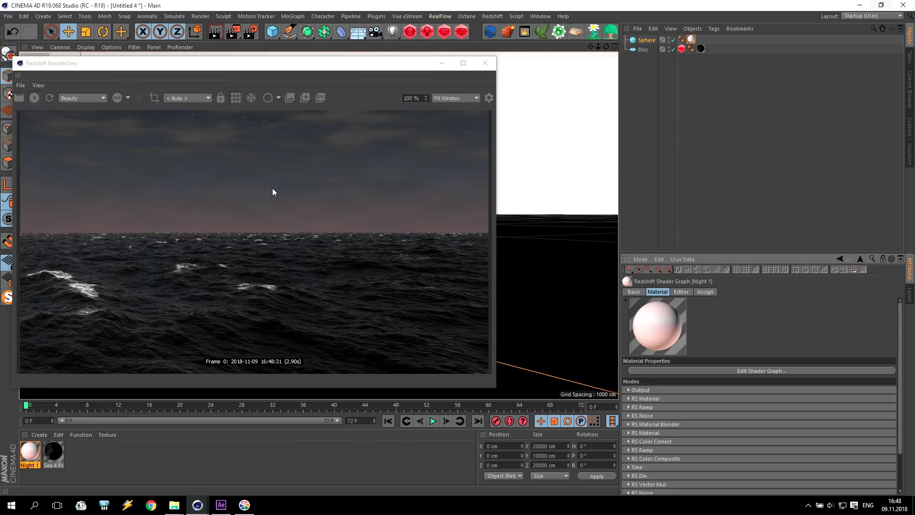
drag(265, 65, 260, 52)
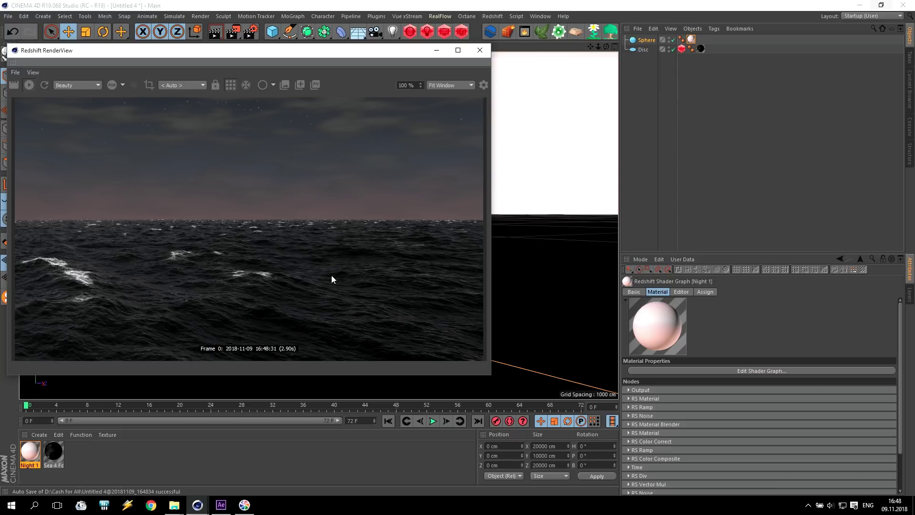
drag(51, 408, 205, 407)
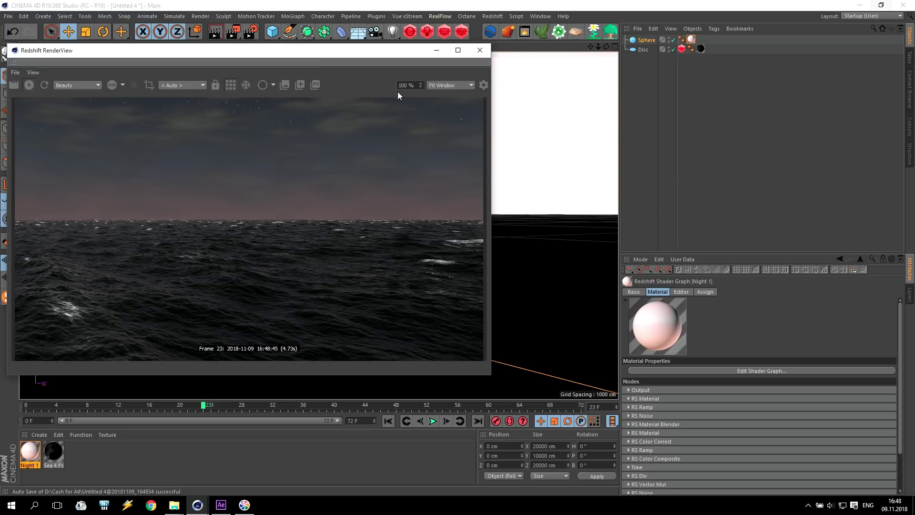
Add a Redshift area light, deleting a stray extra sphere first.
click(272, 31)
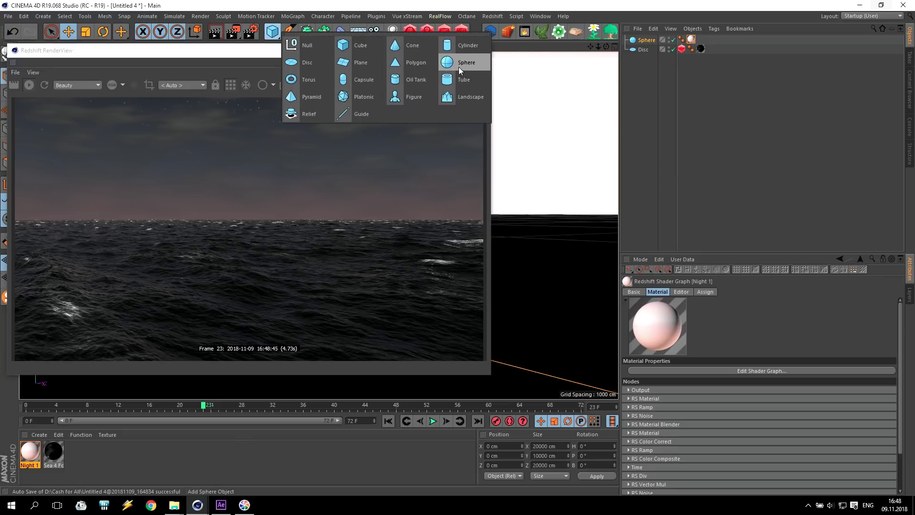
click(465, 63)
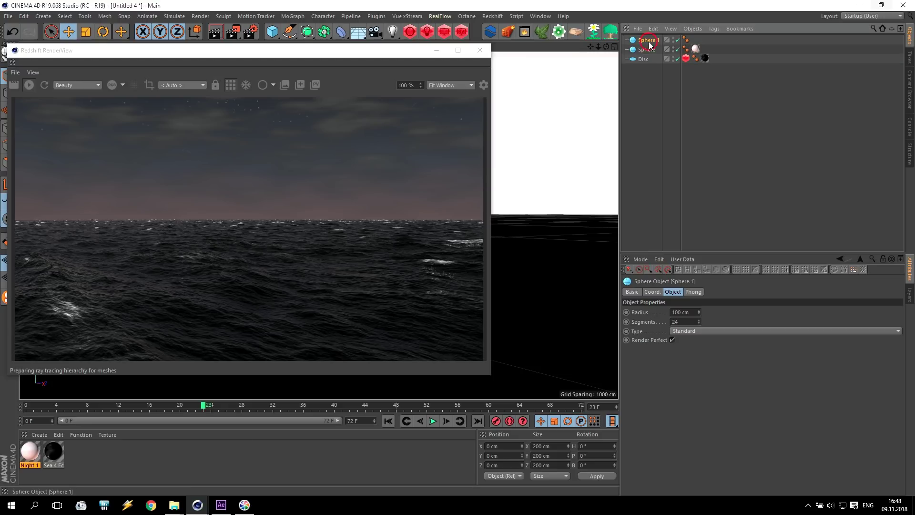
key(Delete)
click(434, 35)
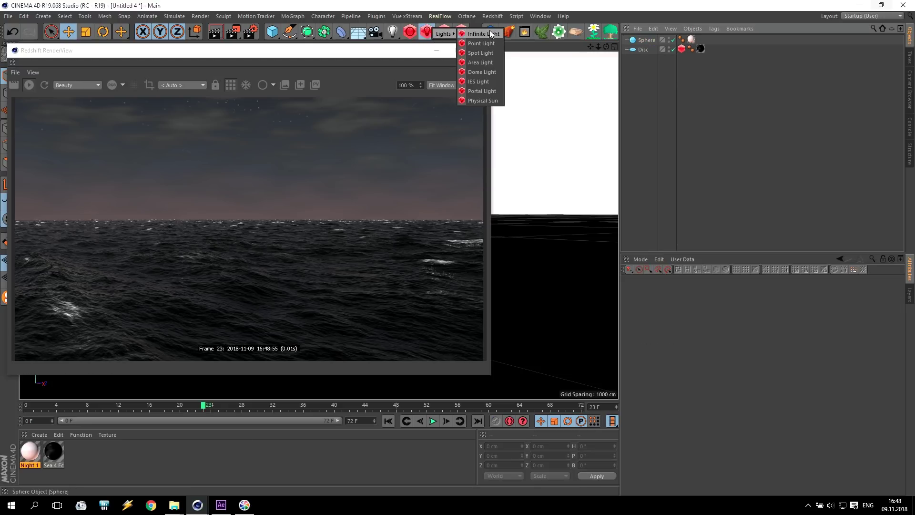
click(484, 62)
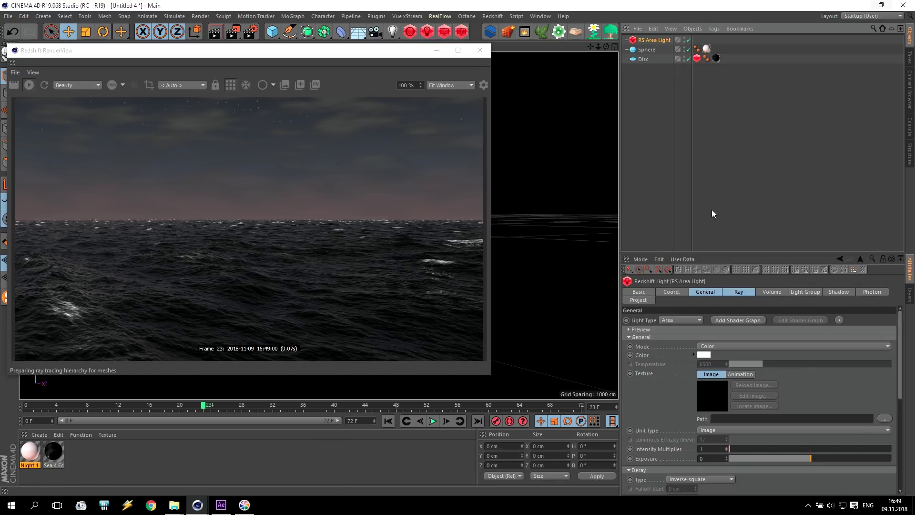
Set the area light shape to Sphere with Size X, Y and Z of 1500 cm.
drag(903, 328, 902, 416)
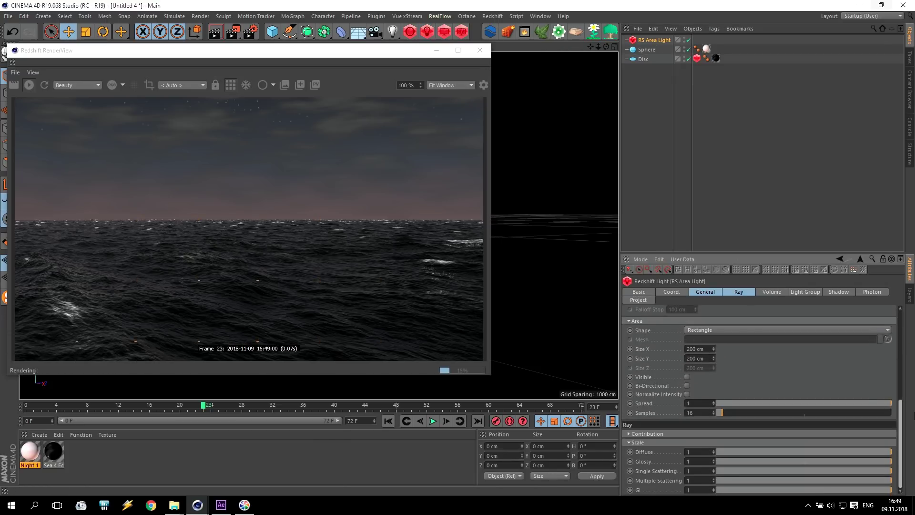
click(697, 330)
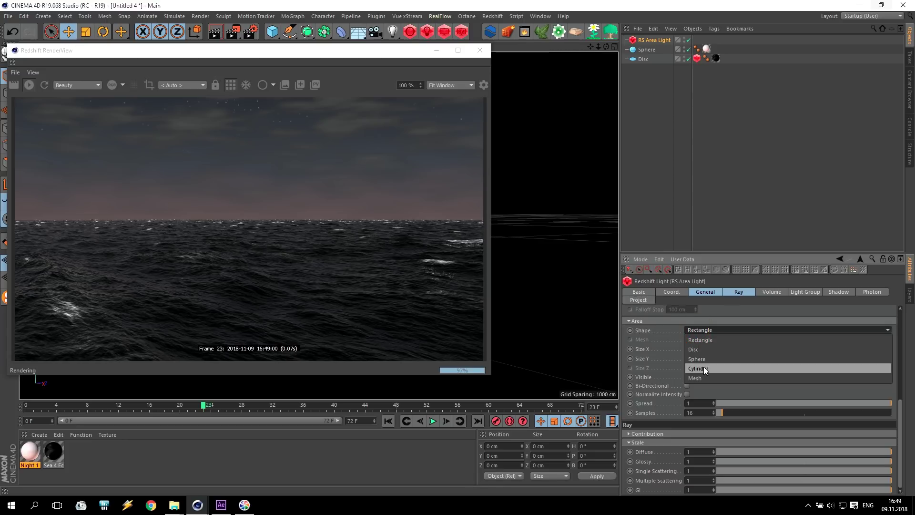
click(700, 363)
double_click(700, 348)
text(150)
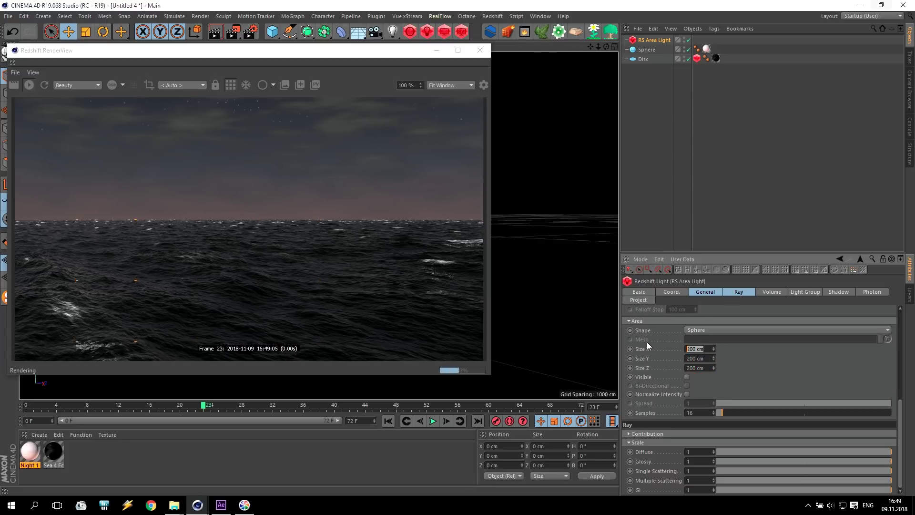
text(0)
key(Tab)
text(1500)
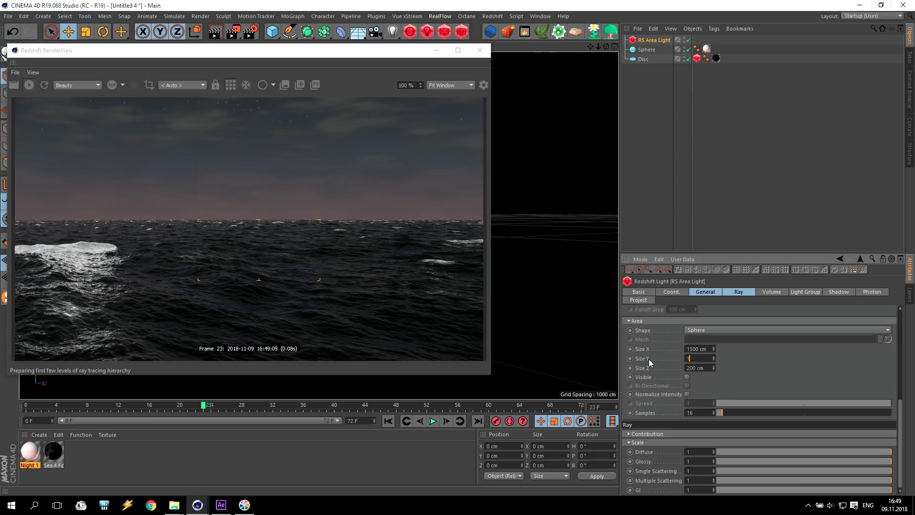
key(Tab)
text(1500)
key(Return)
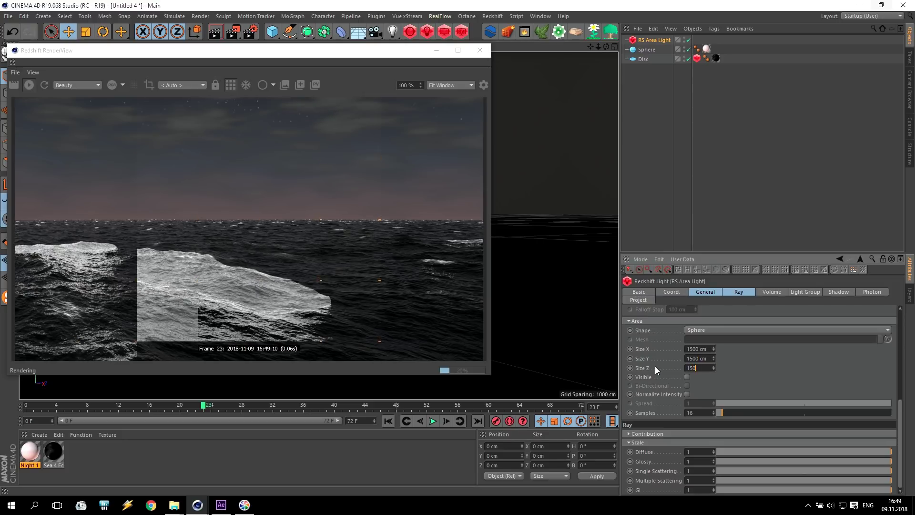
drag(900, 423, 900, 334)
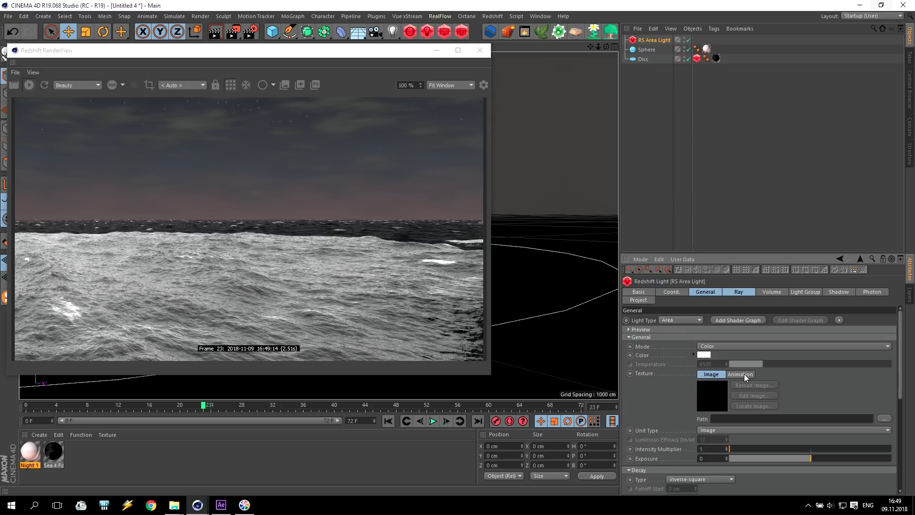
Load 8k_moon.jpg from D:\Texture\Planets as the RS Area Light's texture.
click(884, 418)
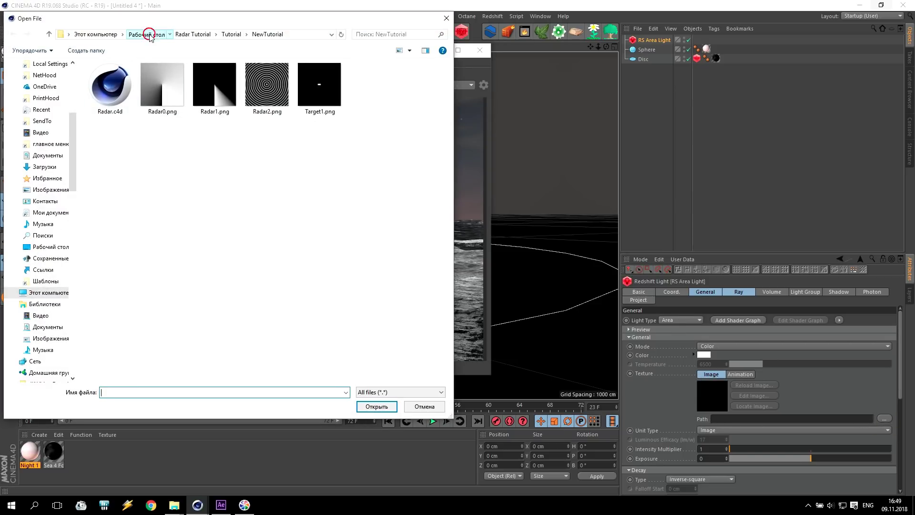
click(147, 34)
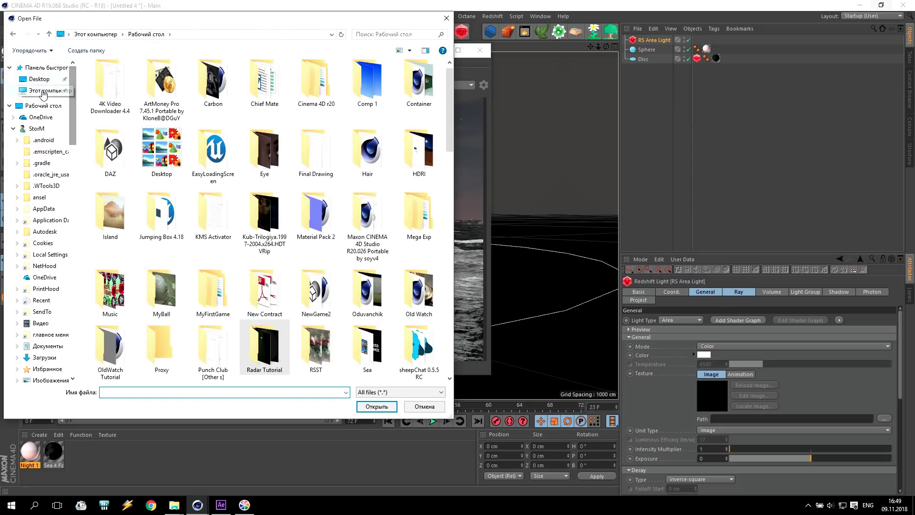
click(41, 92)
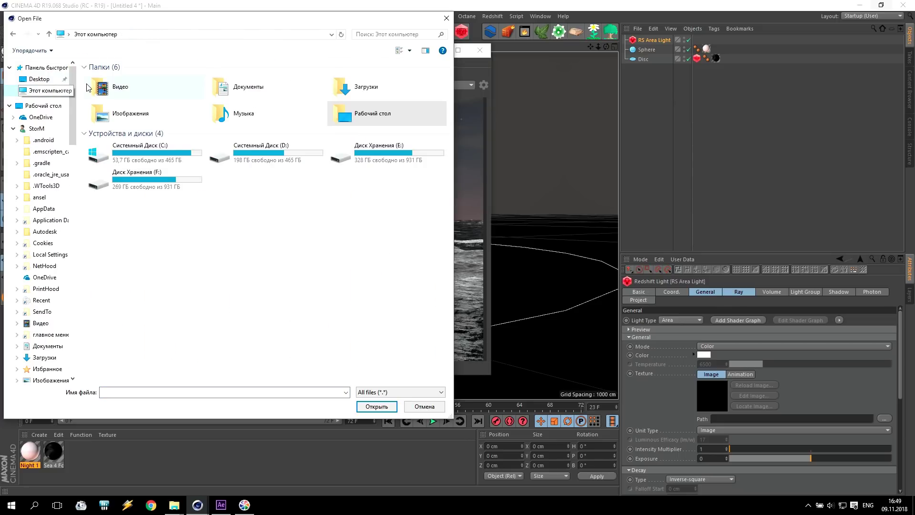
click(248, 156)
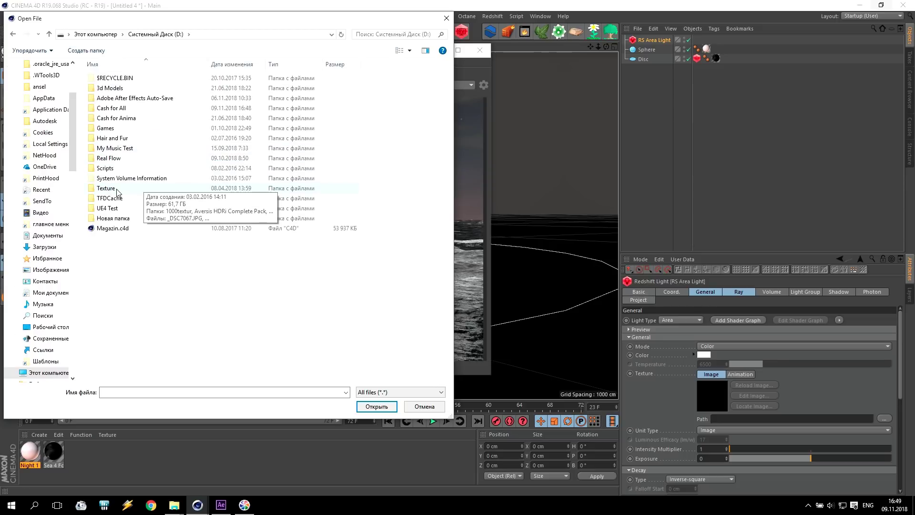
double_click(116, 189)
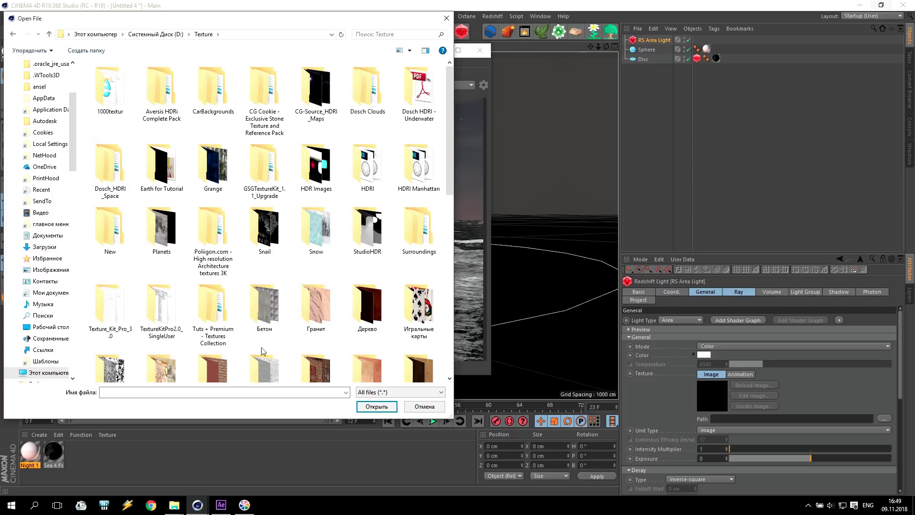
double_click(145, 234)
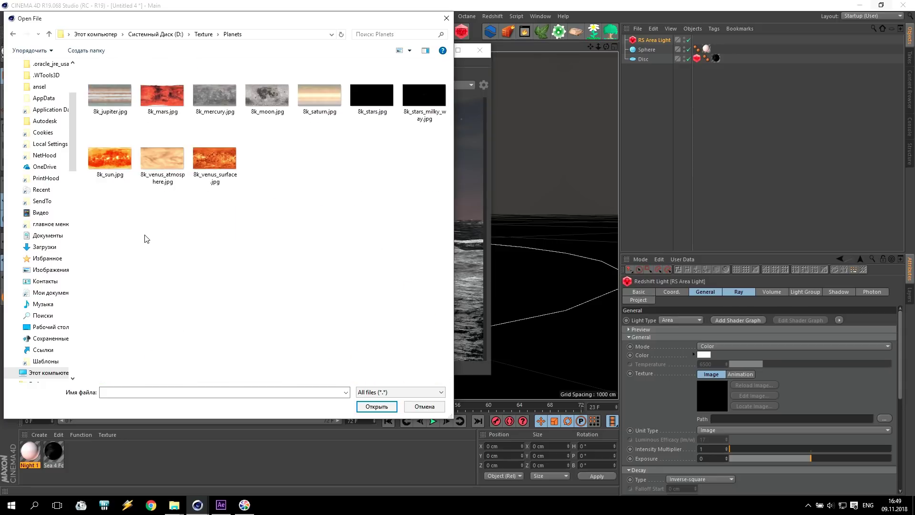
click(265, 102)
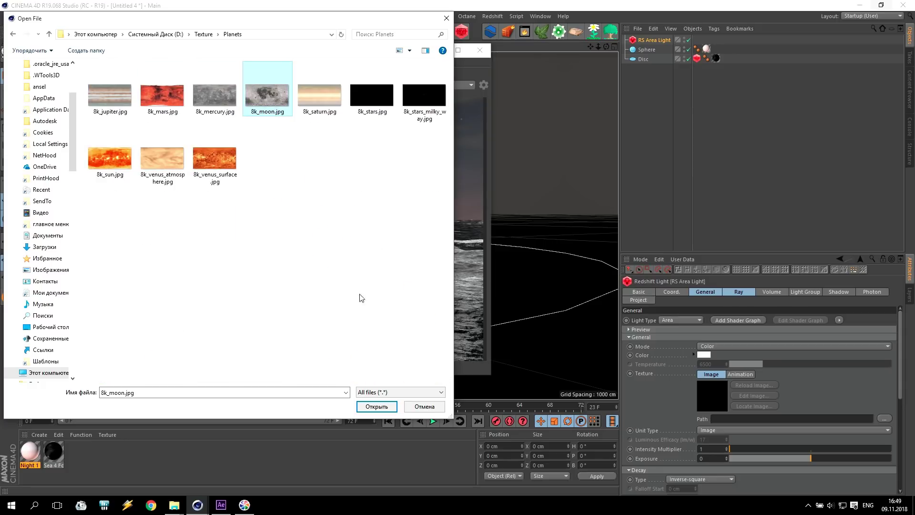
click(376, 406)
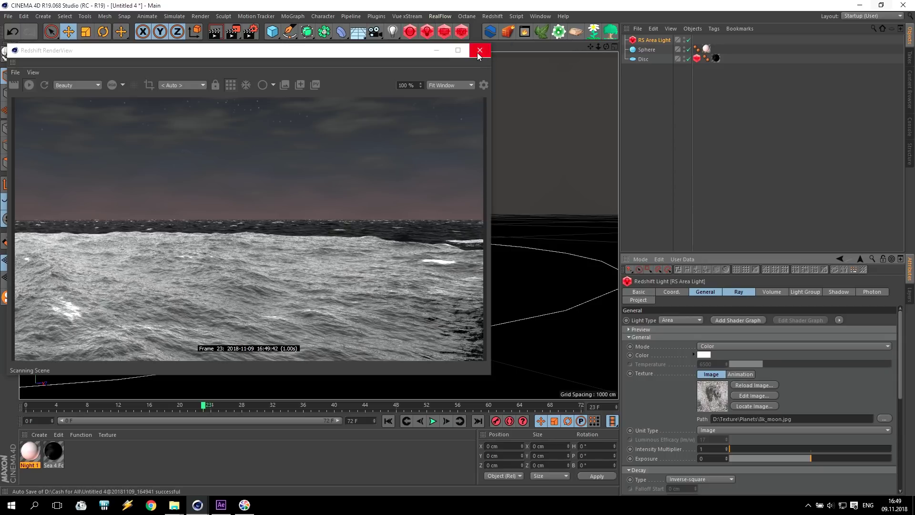
Close the RenderView and add a camera to the scene.
click(479, 50)
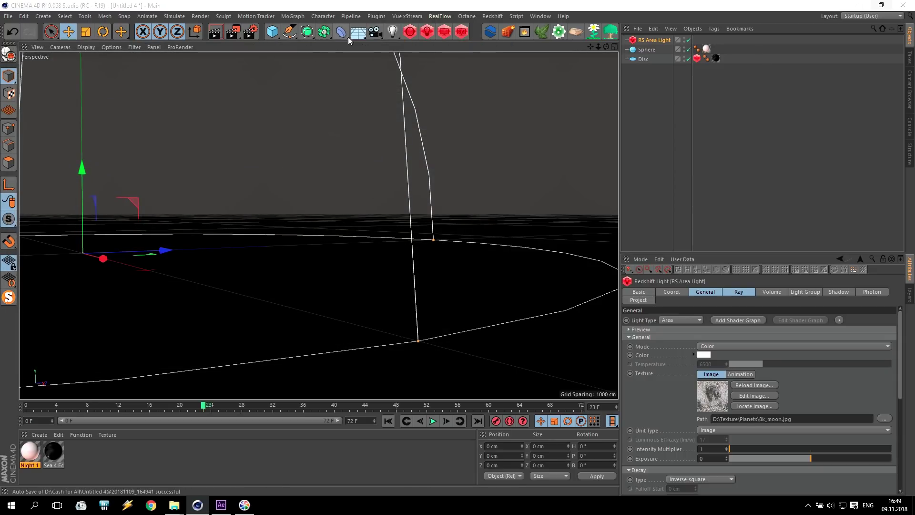
click(375, 31)
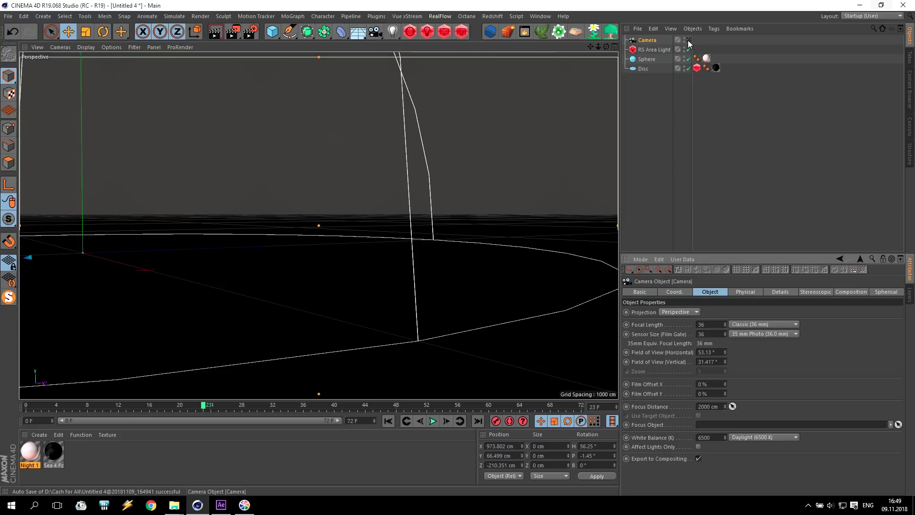
middle_click(472, 149)
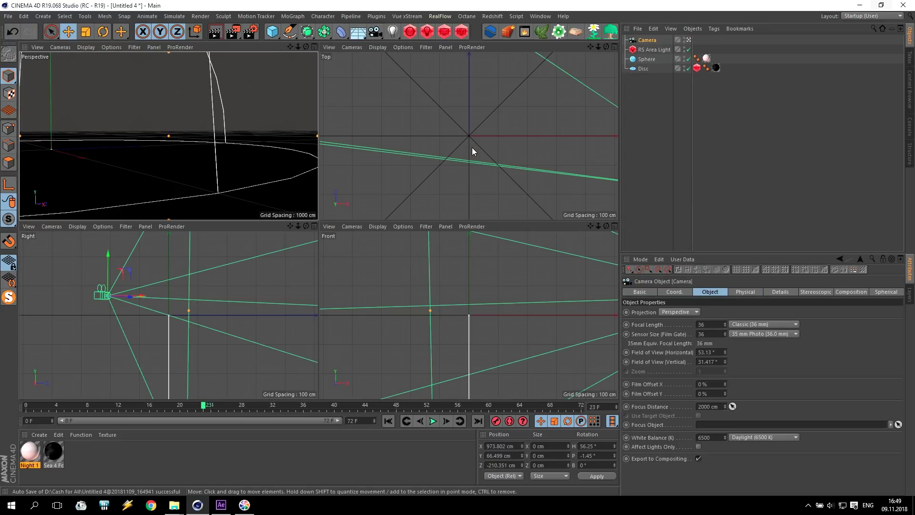
middle_click(413, 278)
scroll(415, 278, down, 1)
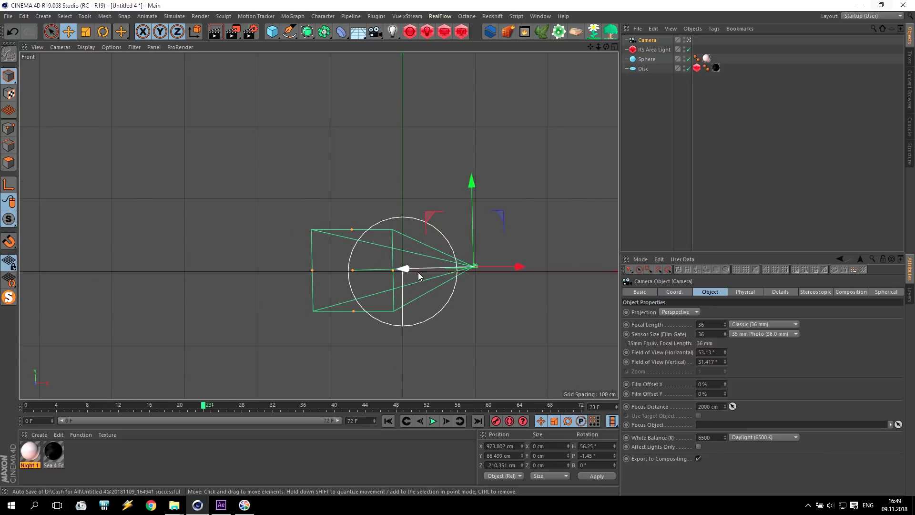
scroll(424, 273, down, 3)
Move the RS Area Light far left, up and back in depth from the Front view.
click(654, 50)
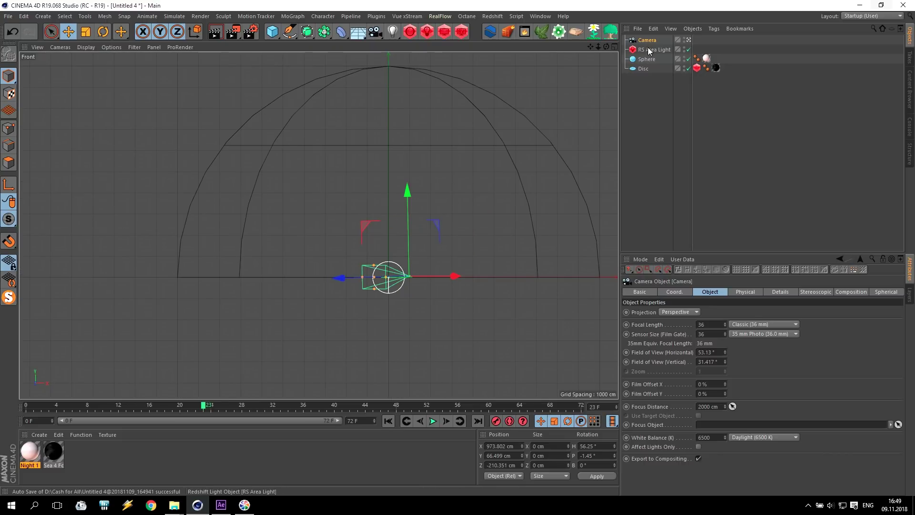
drag(450, 227, 241, 195)
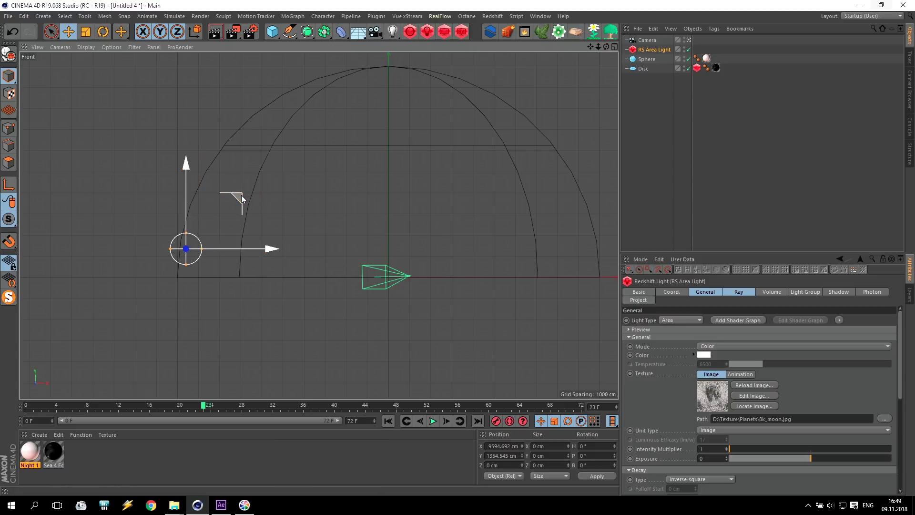
middle_click(243, 196)
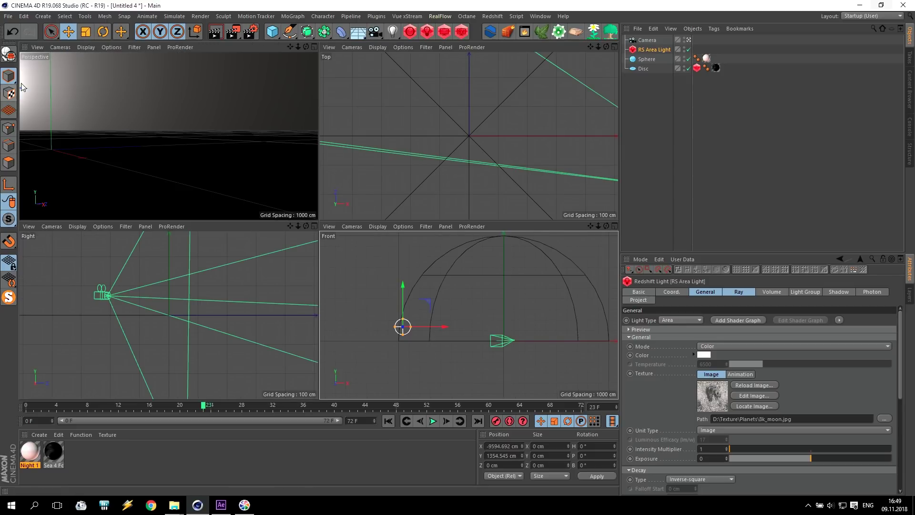
drag(24, 88, 206, 96)
Refine the light's position in the Top view to about X -6950, Y 1354, Z 5735 cm.
middle_click(478, 179)
scroll(379, 178, down, 12)
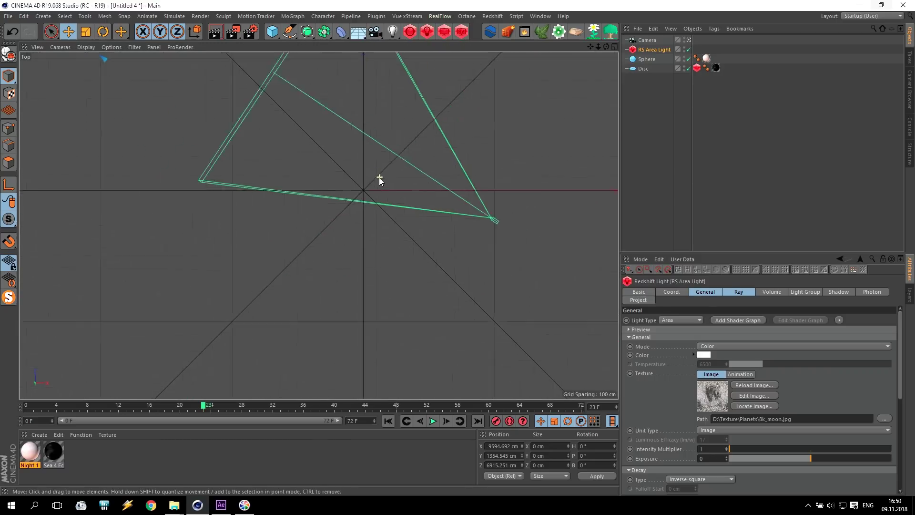
drag(590, 46, 590, 120)
drag(292, 62, 321, 127)
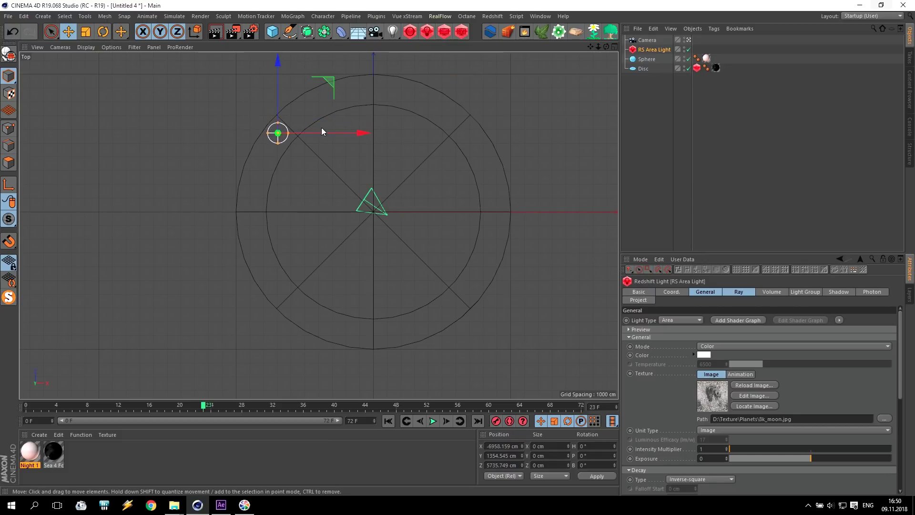
middle_click(321, 127)
middle_click(244, 138)
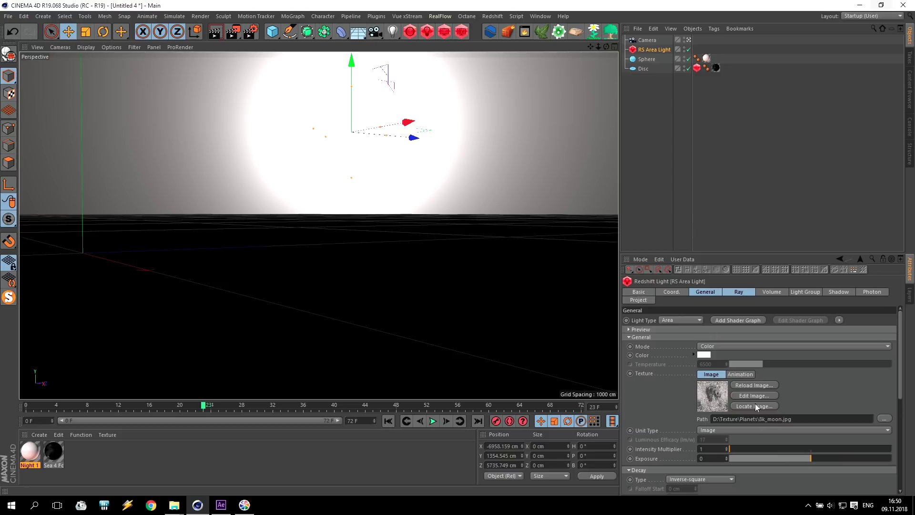
scroll(893, 363, down, 6)
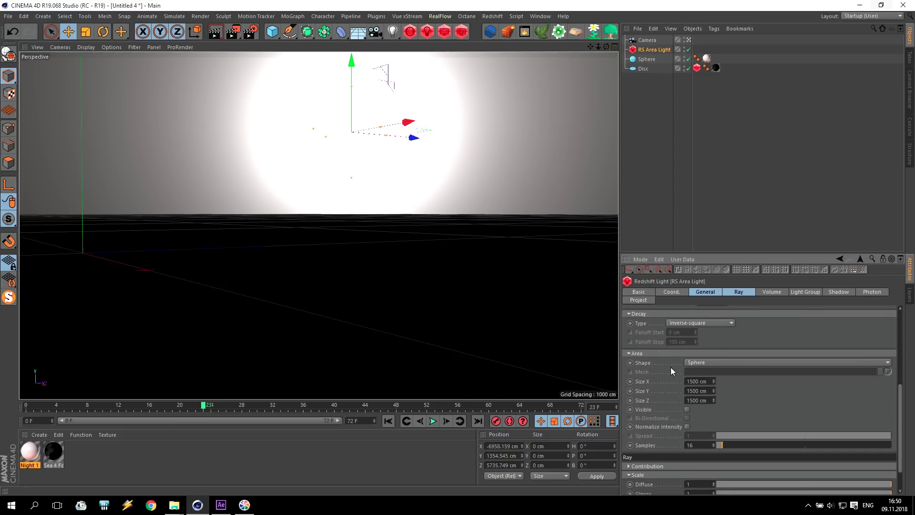
Make the light sphere visible in renders and lower it to about Y 893 cm.
click(687, 409)
click(467, 34)
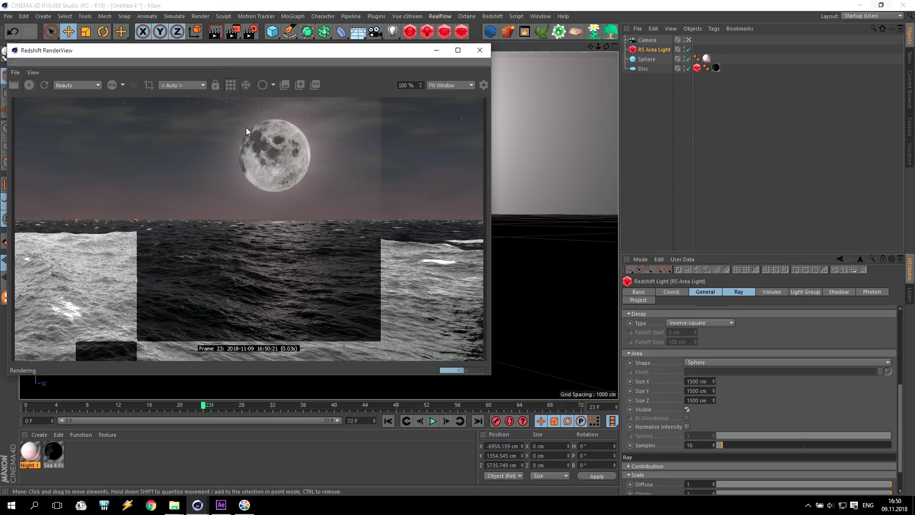
drag(293, 50, 694, 123)
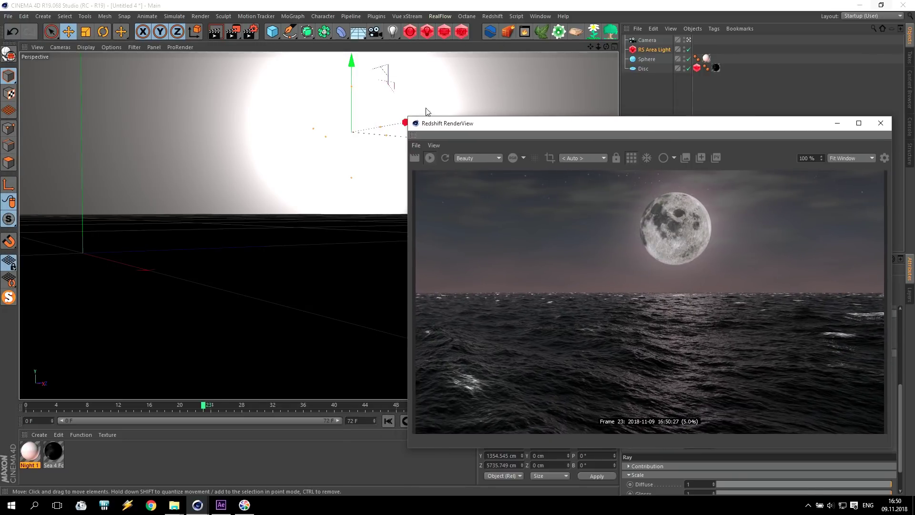
drag(352, 68, 352, 95)
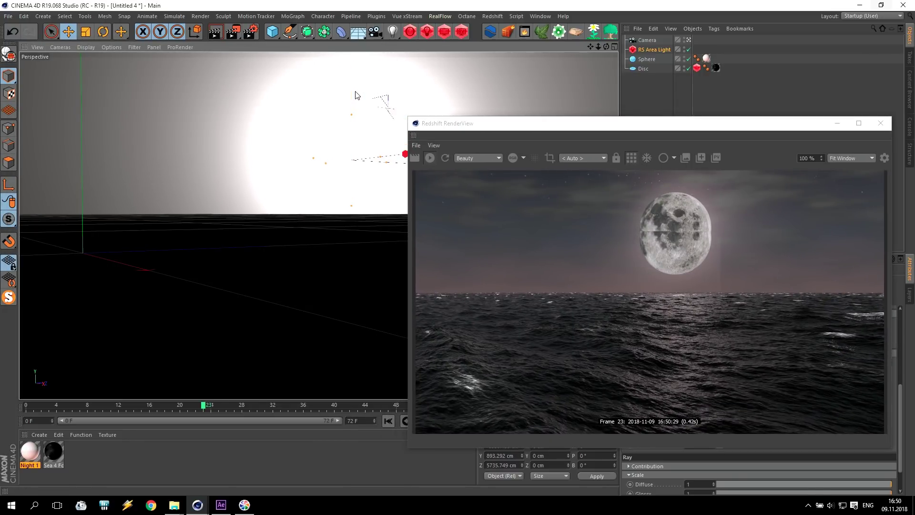
drag(649, 123, 261, 22)
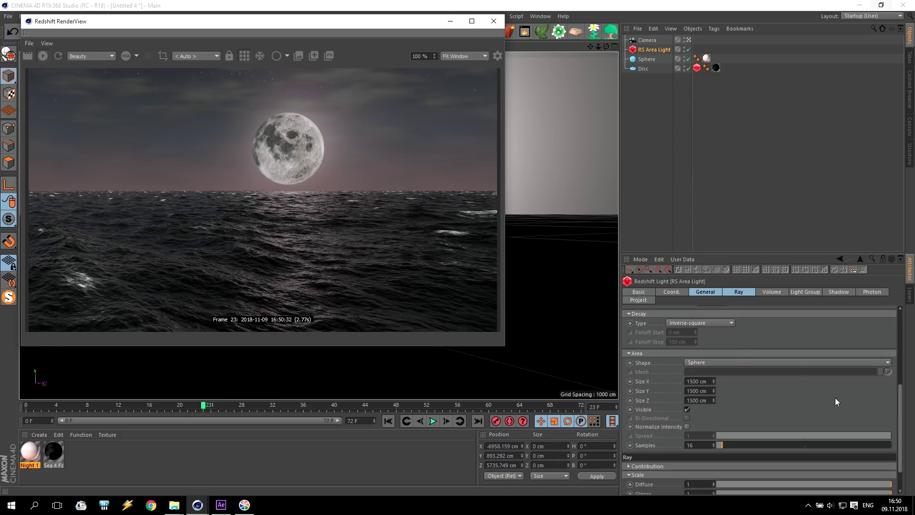
Try intensity multipliers of 25, 10 and 2 on the moon light.
drag(901, 419, 901, 343)
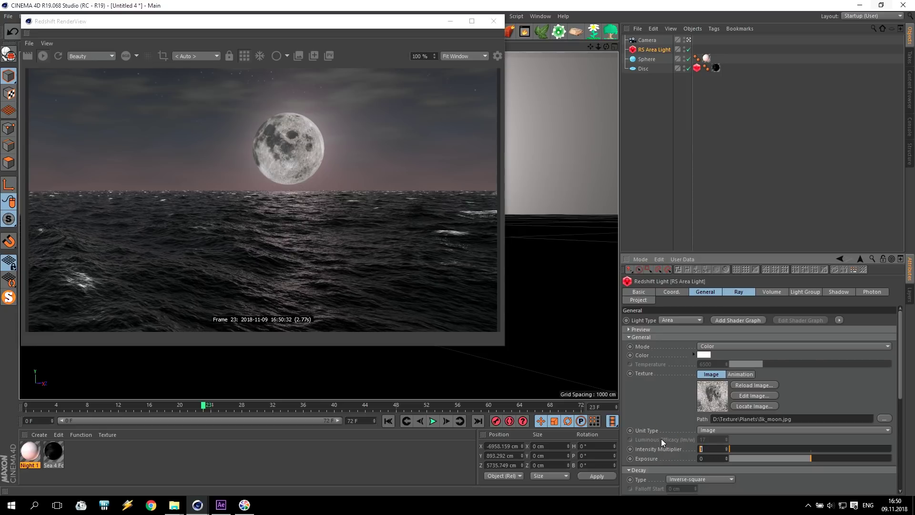
text(25)
key(Return)
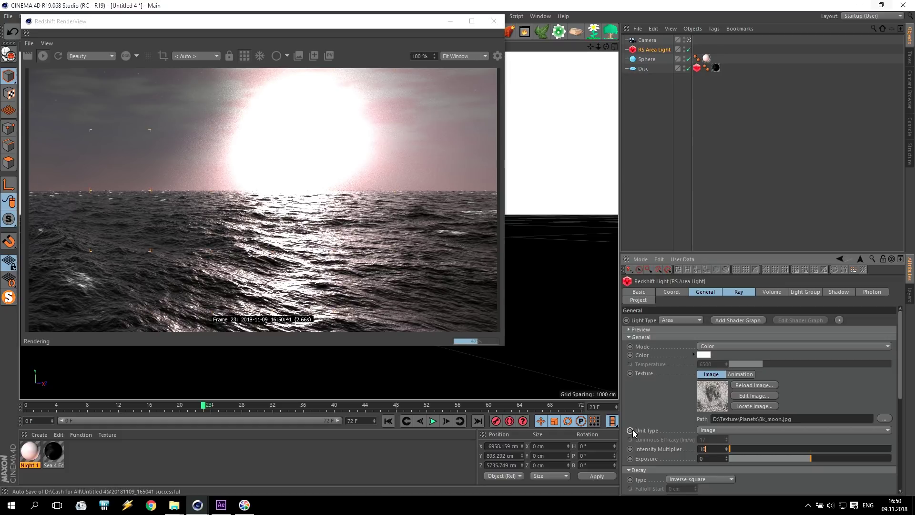
key(Return)
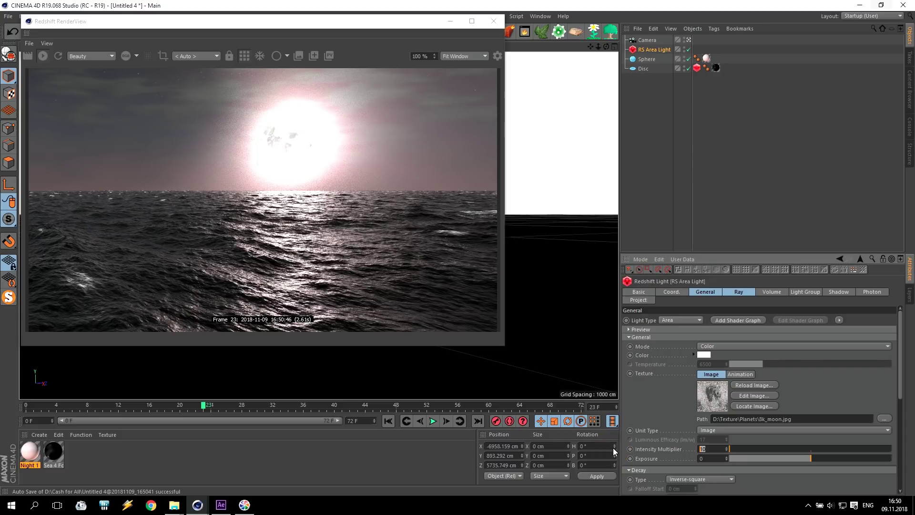
key(Return)
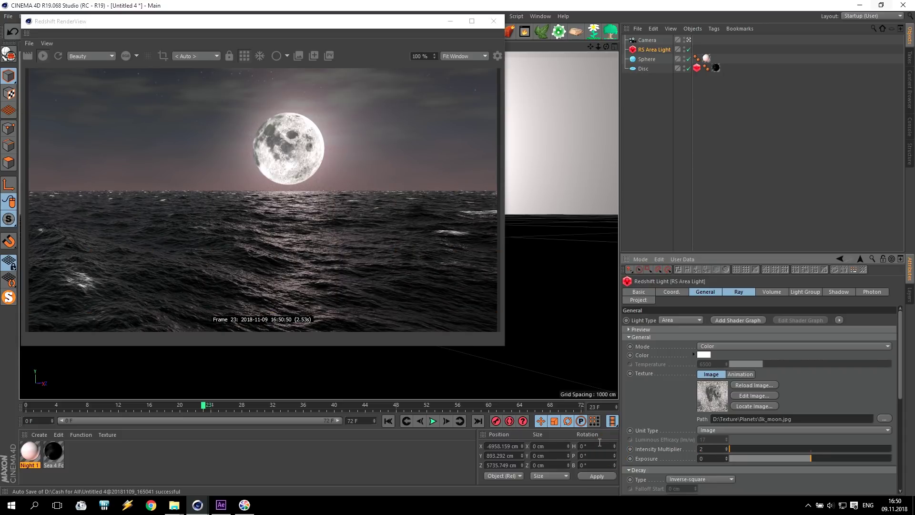
Tint the light a warm cream (H 38°, S 13%), keeping Mode on Color.
click(704, 356)
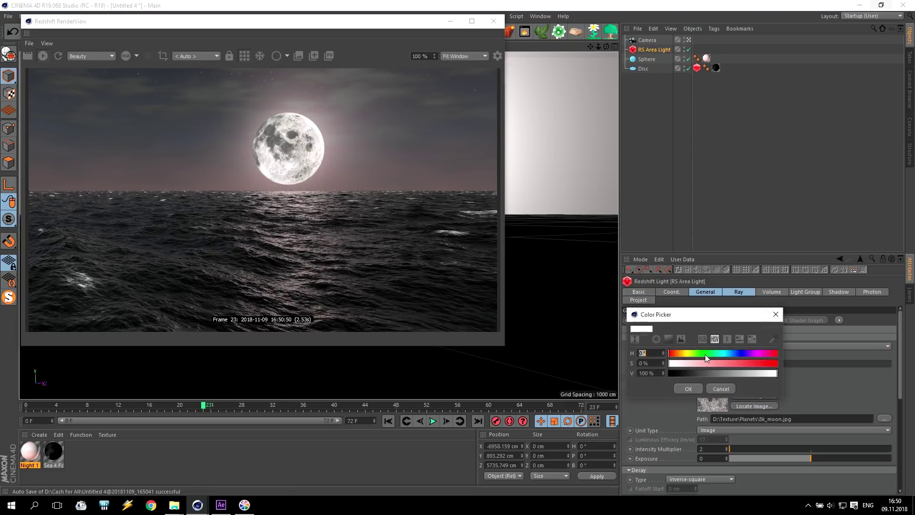
drag(683, 355, 680, 356)
click(683, 363)
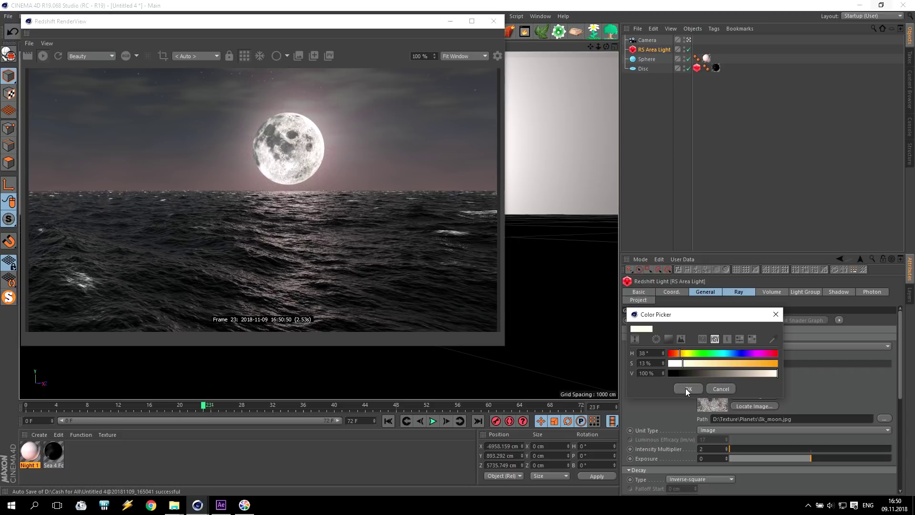
click(687, 389)
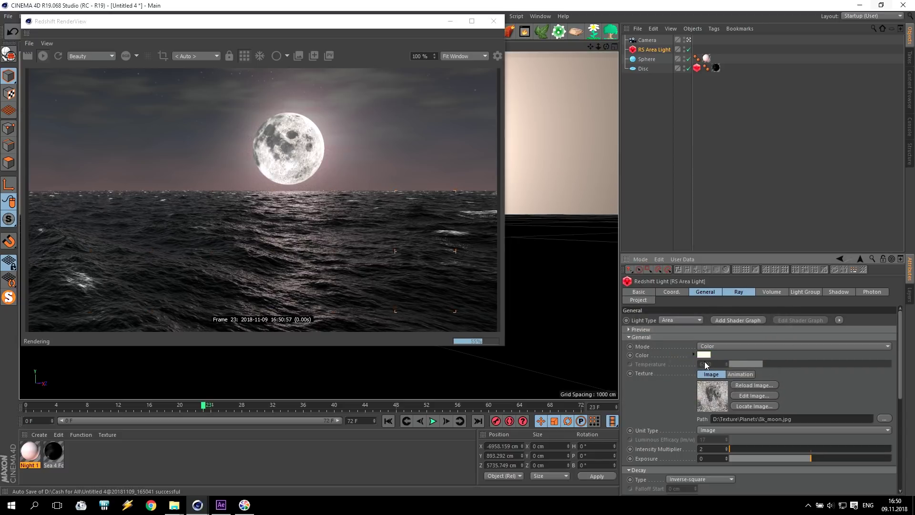
click(703, 350)
click(707, 361)
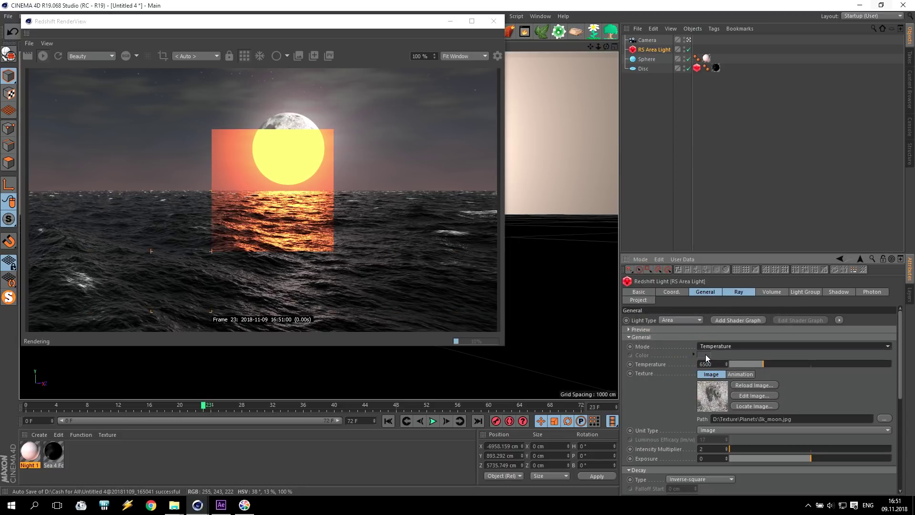
click(711, 347)
click(712, 355)
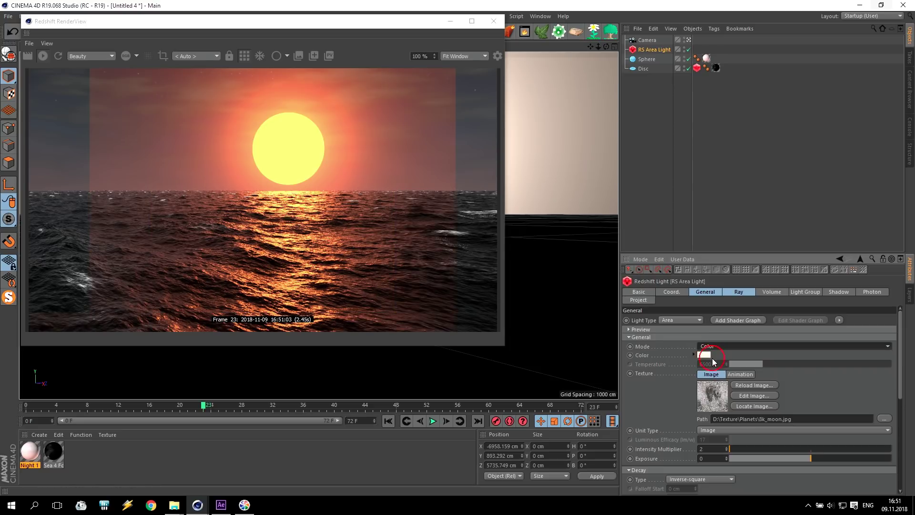
Set the light's intensity multiplier to 5.
click(702, 448)
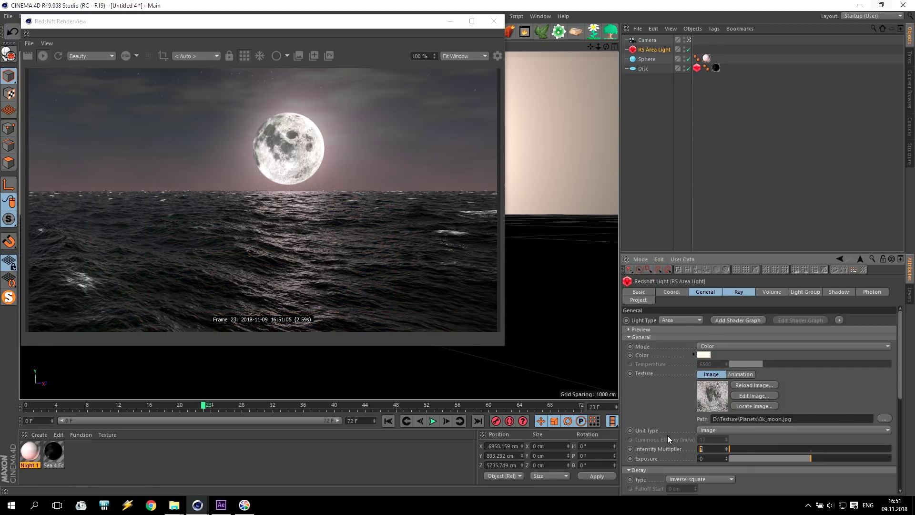
text(5)
key(Return)
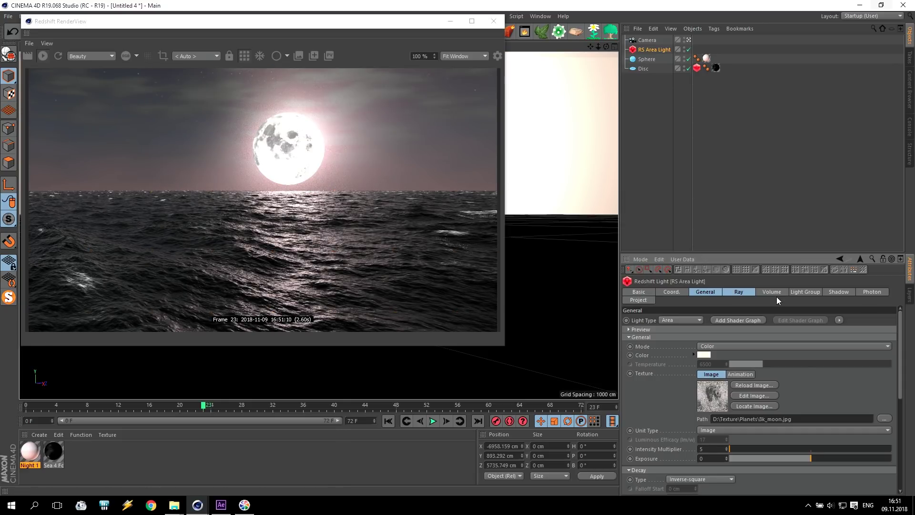
Set the light's Ray scales to Diffuse 0.5, Glossy 1 and Single Scattering 0.281.
click(743, 292)
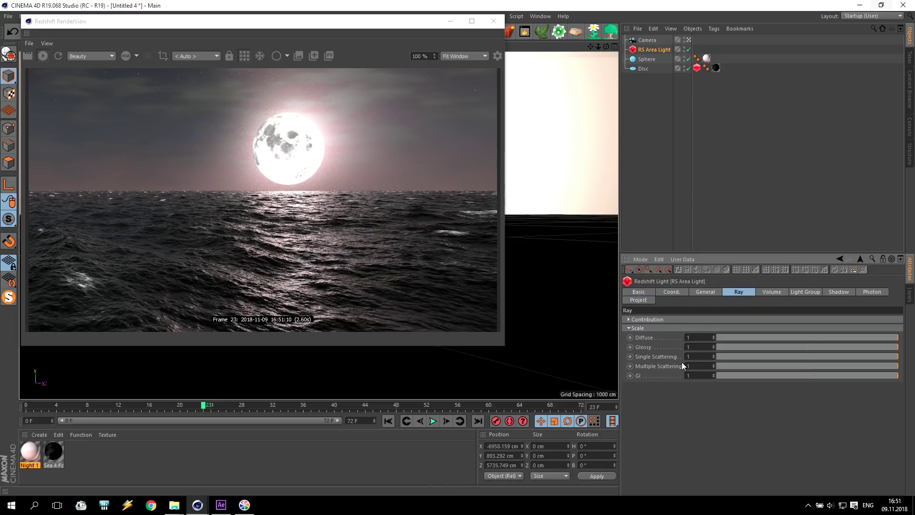
click(768, 337)
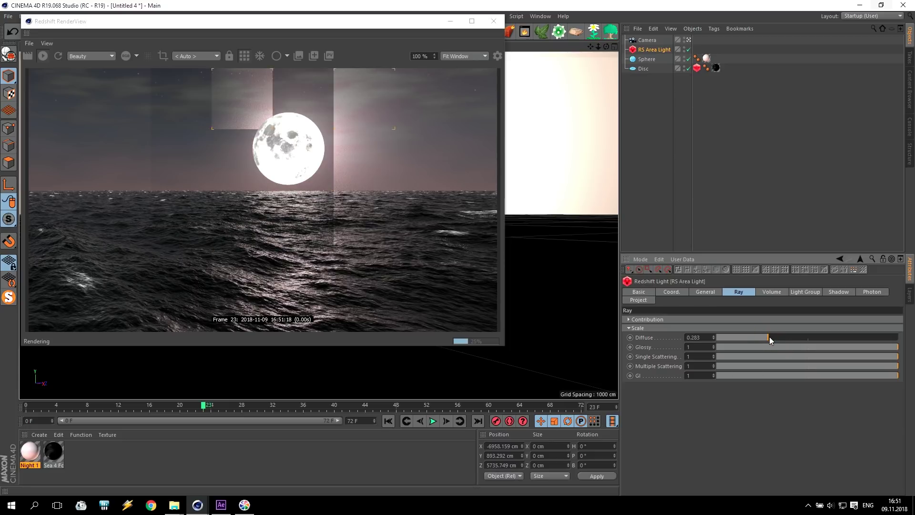
click(771, 347)
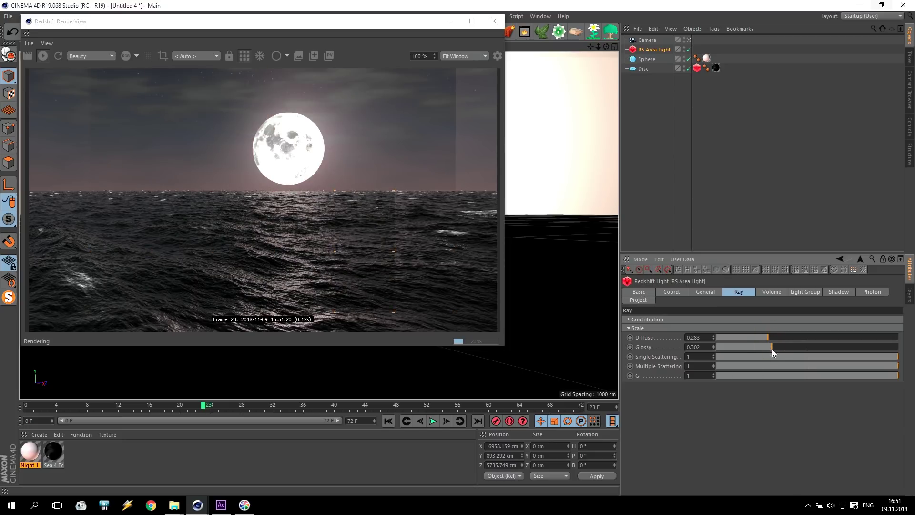
click(768, 357)
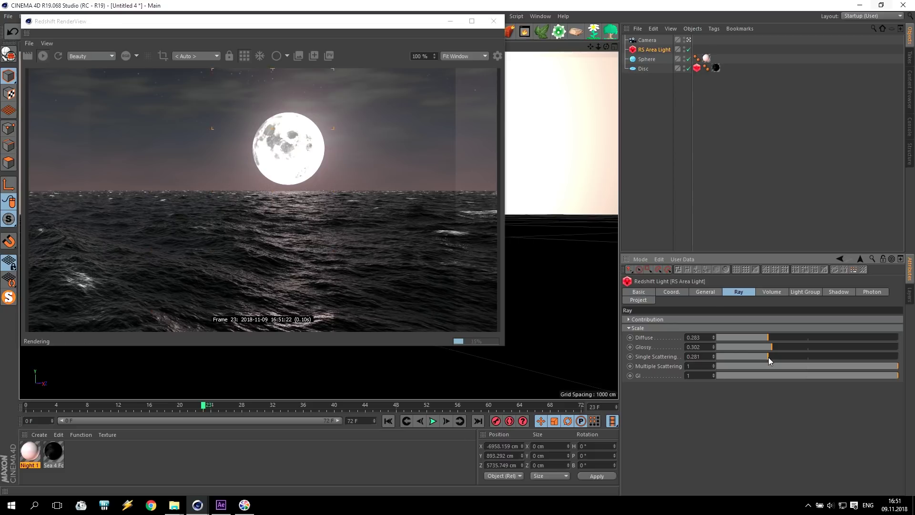
drag(765, 337, 898, 337)
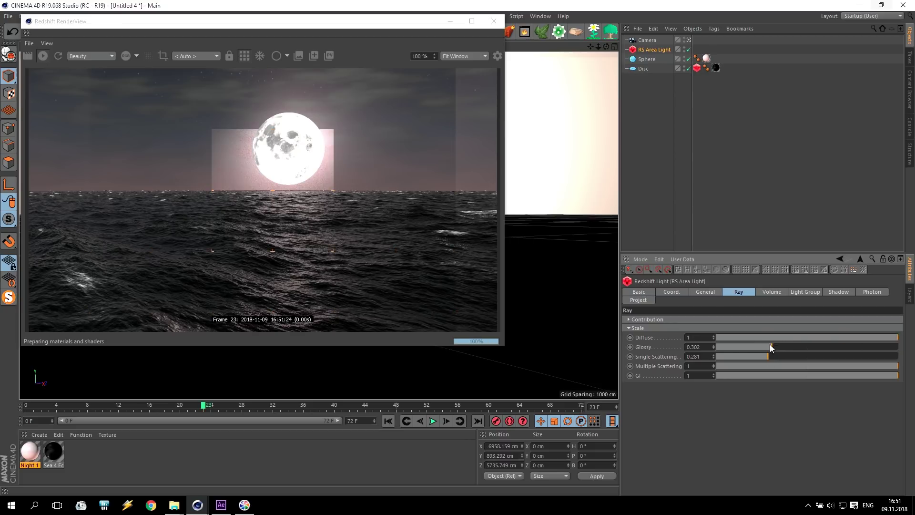
click(808, 337)
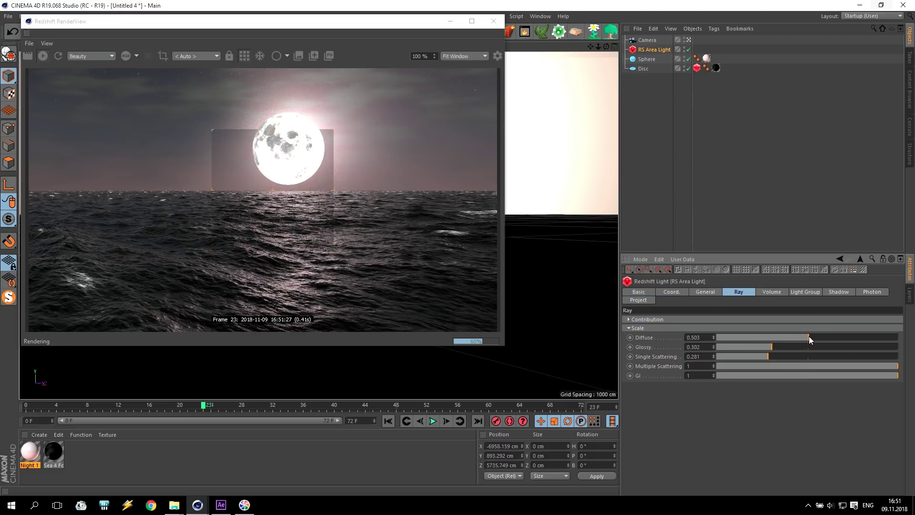
click(808, 336)
drag(768, 347, 896, 347)
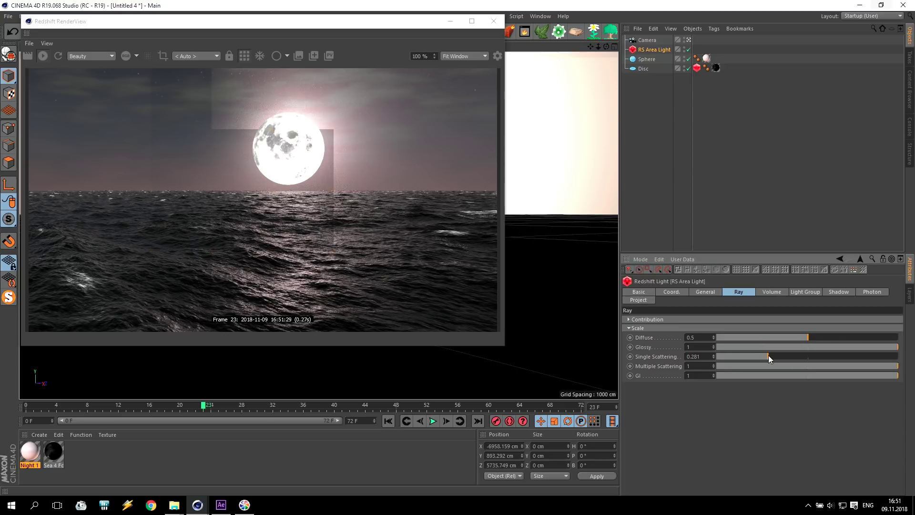
click(779, 358)
click(715, 294)
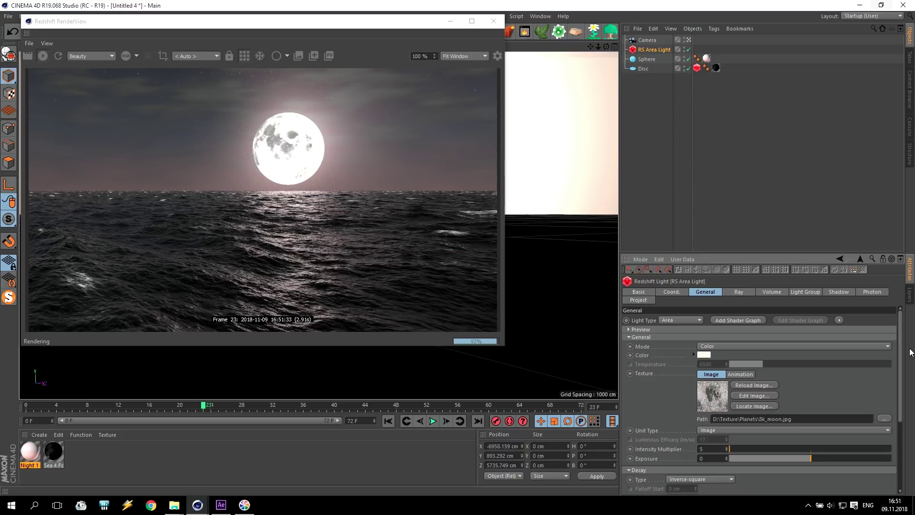
Shift the moon light slightly sideways in the Top view.
drag(293, 21, 624, 98)
middle_click(292, 127)
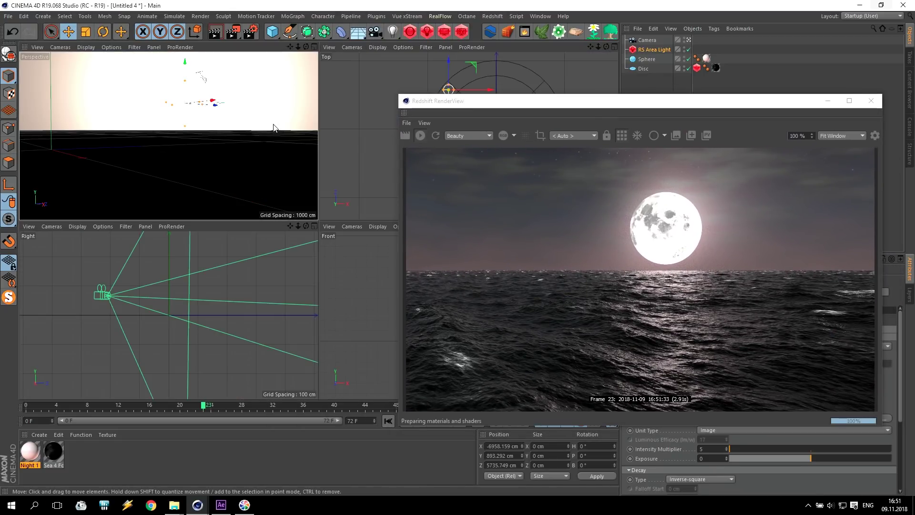
click(512, 100)
drag(478, 70, 471, 63)
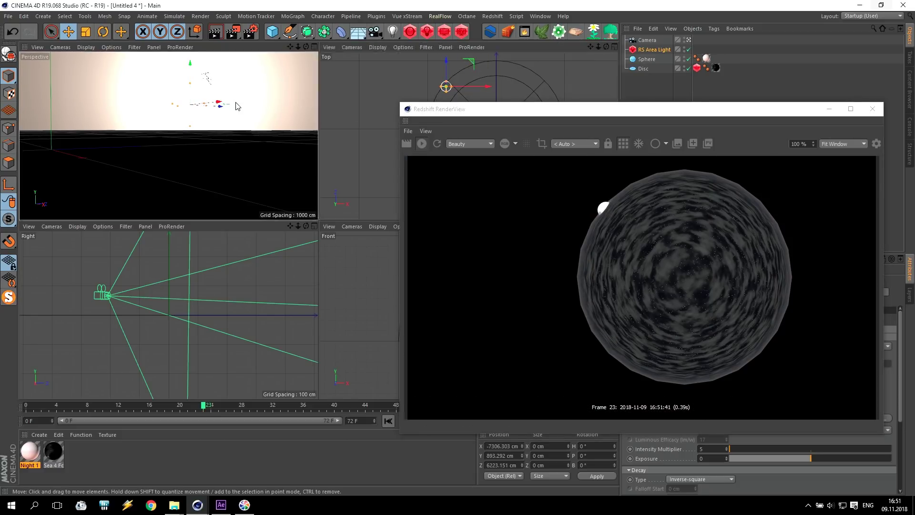
Check the moon render, toggling the RenderView camera lock off and back to the scene camera.
middle_click(238, 104)
click(470, 95)
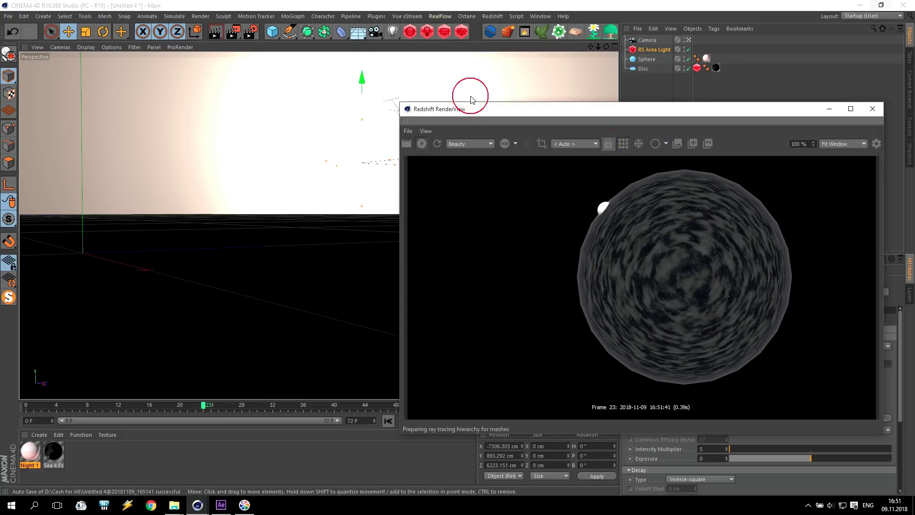
middle_click(465, 90)
middle_click(469, 94)
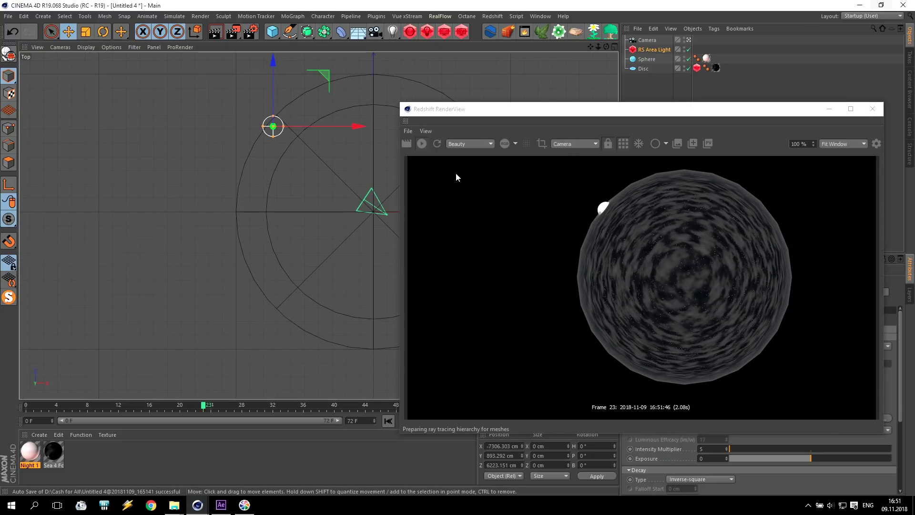
middle_click(322, 184)
middle_click(224, 145)
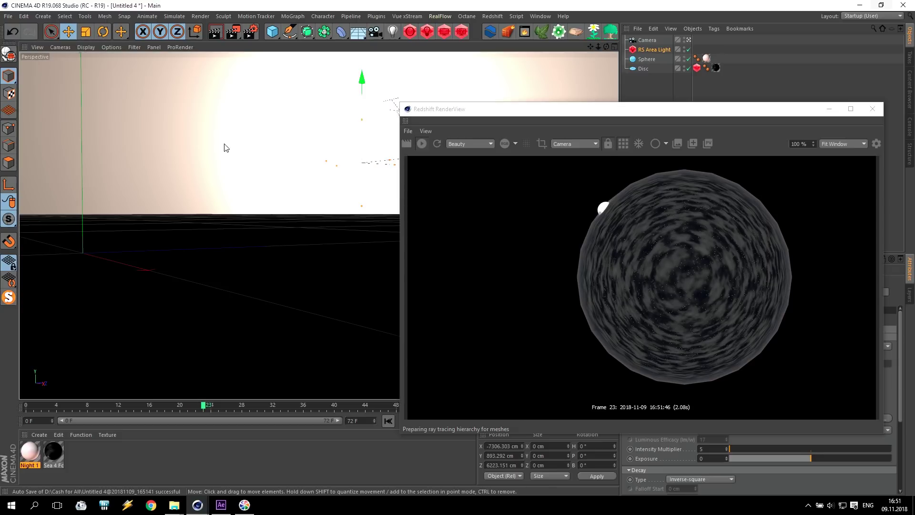
click(605, 144)
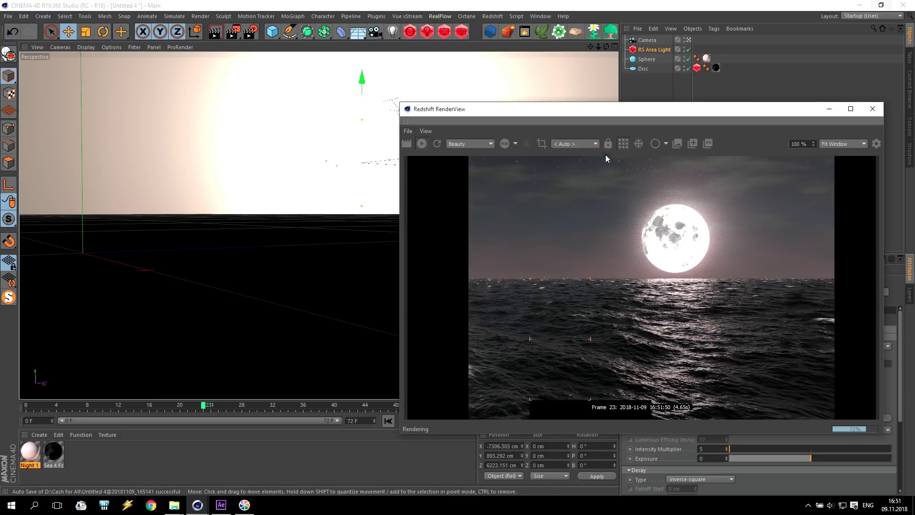
click(607, 145)
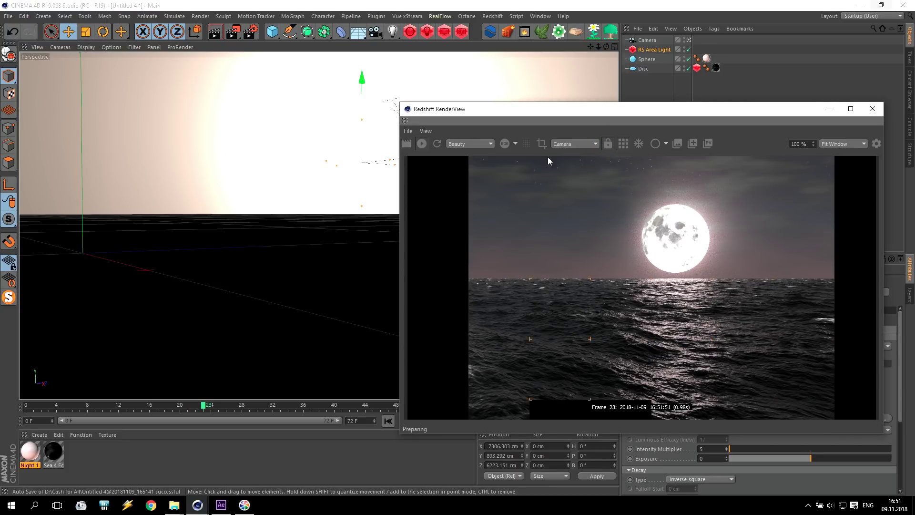
middle_click(259, 137)
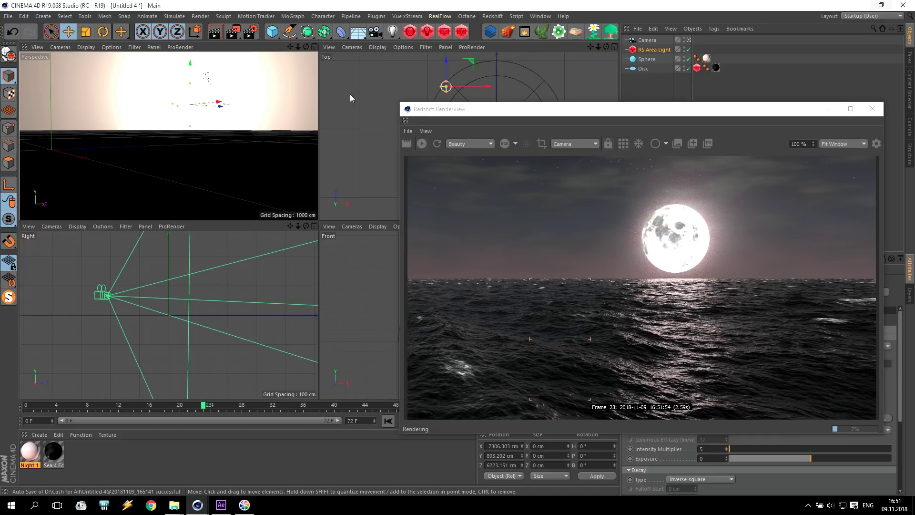
middle_click(370, 85)
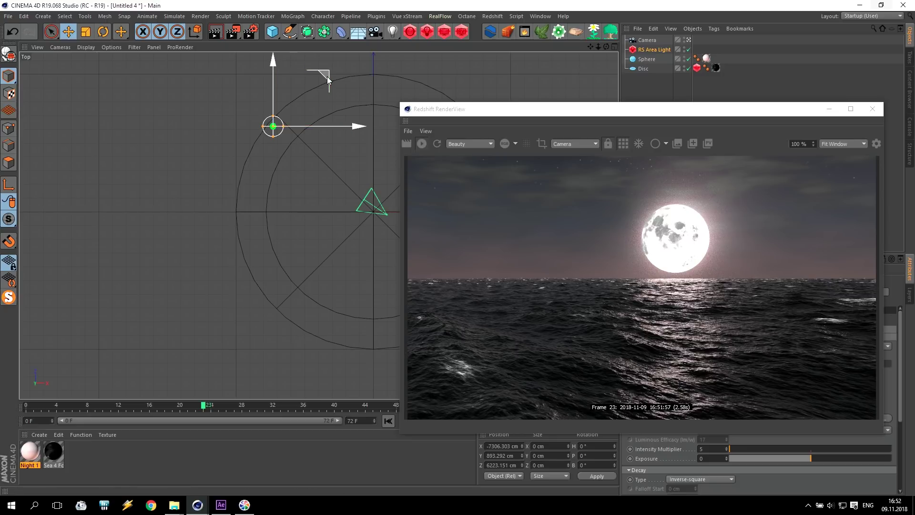
Nudge the moon light in the Top view and raise it to Y 1391.722 cm.
drag(327, 76, 327, 76)
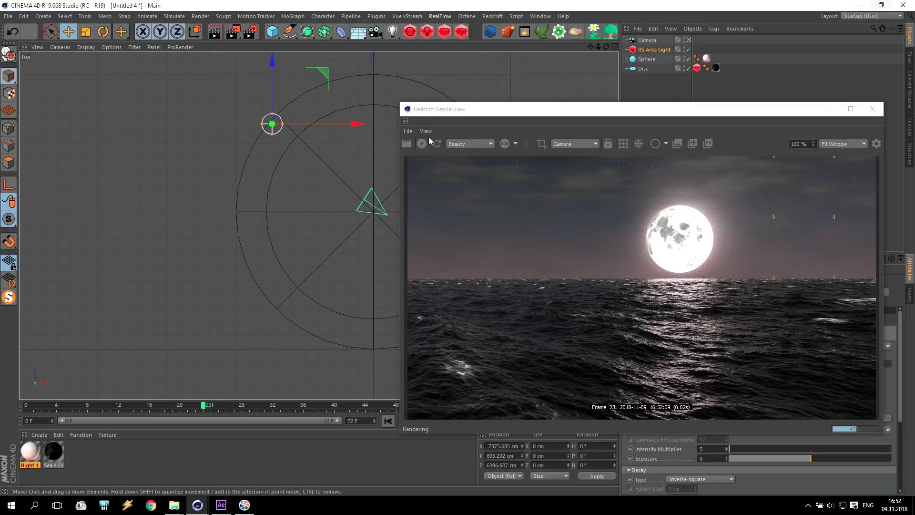
middle_click(347, 235)
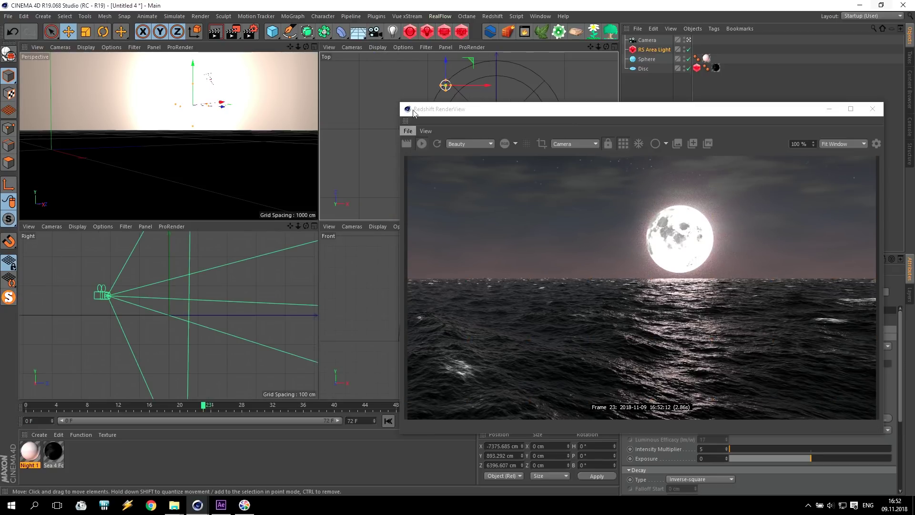
drag(531, 114, 33, 83)
drag(428, 305, 427, 296)
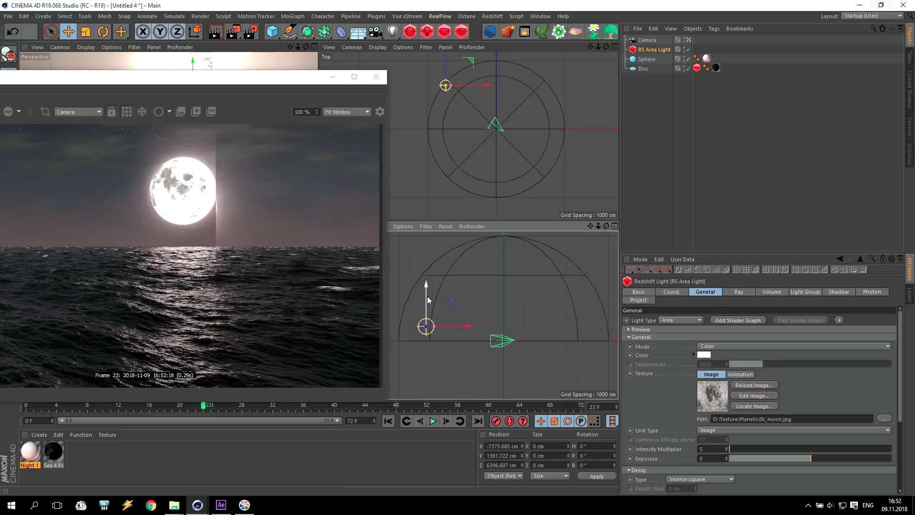
drag(180, 78, 534, 68)
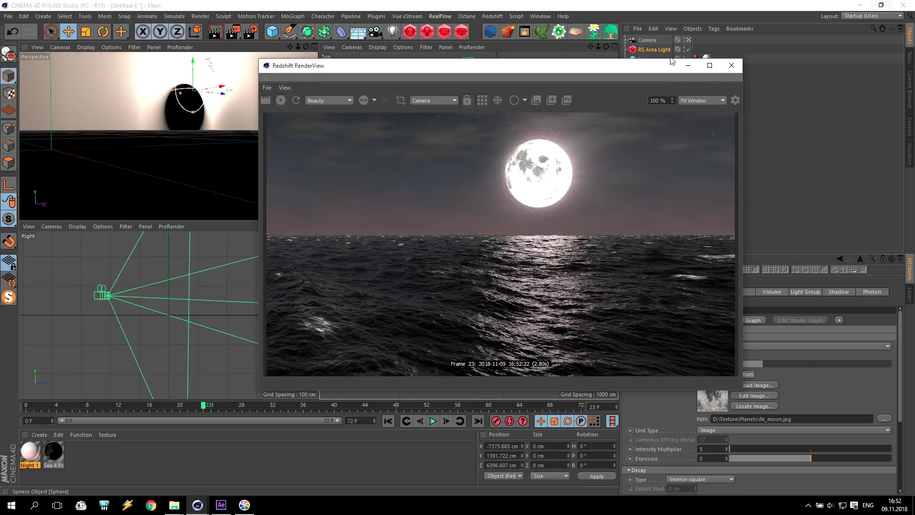
Switch off the area light and add the Day 2 sky preset from RS Ocean SV.
click(732, 65)
click(689, 50)
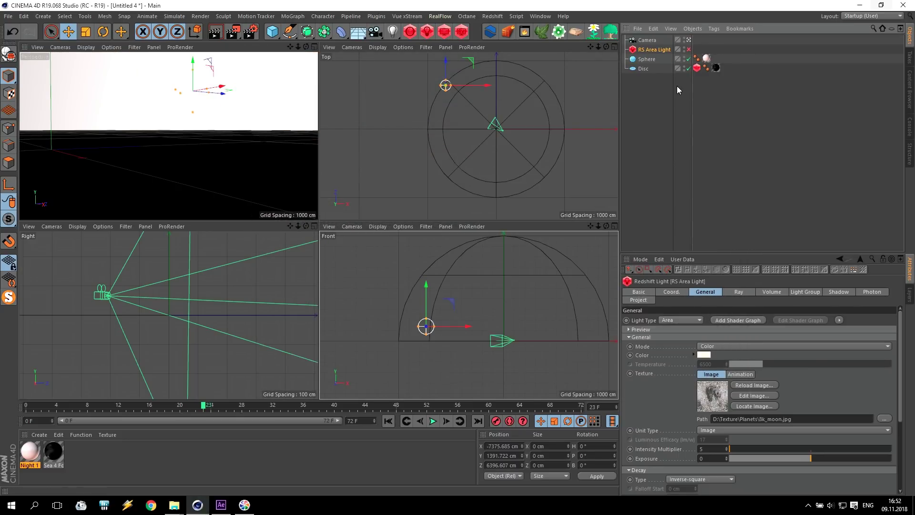
click(911, 92)
key(shift+F8)
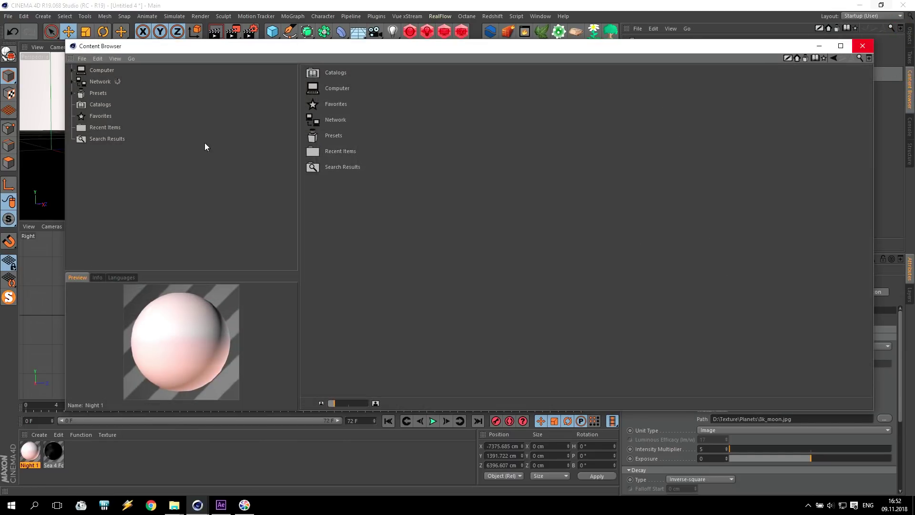
click(73, 94)
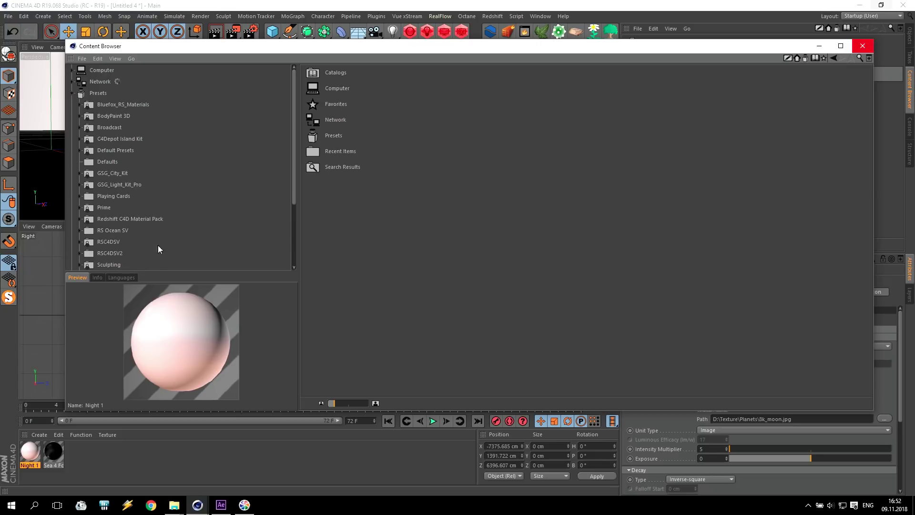
click(118, 232)
double_click(325, 89)
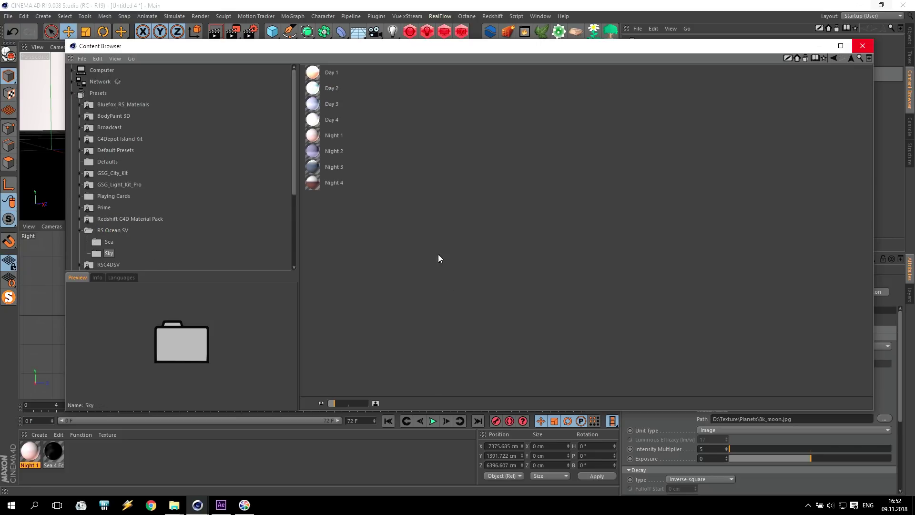
double_click(329, 88)
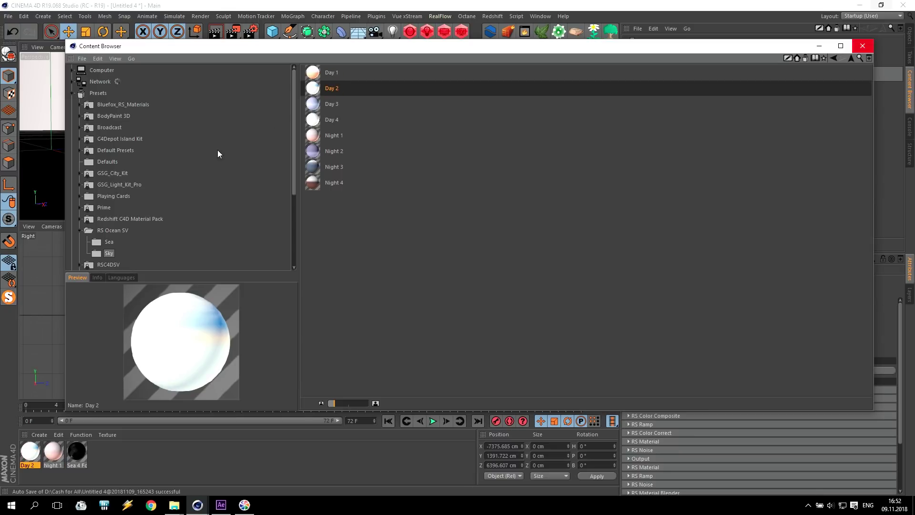
Load the Sea 2 Force ocean preset from the Sea folder.
click(101, 243)
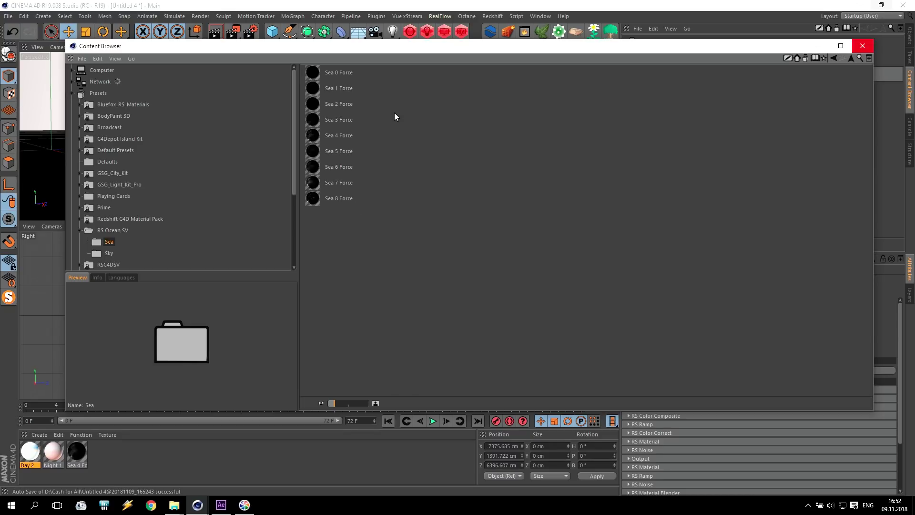
double_click(348, 105)
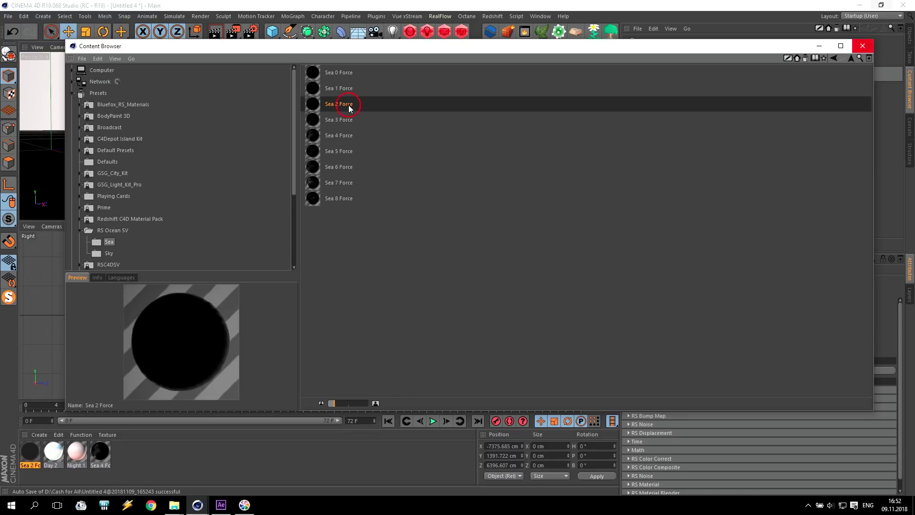
click(862, 46)
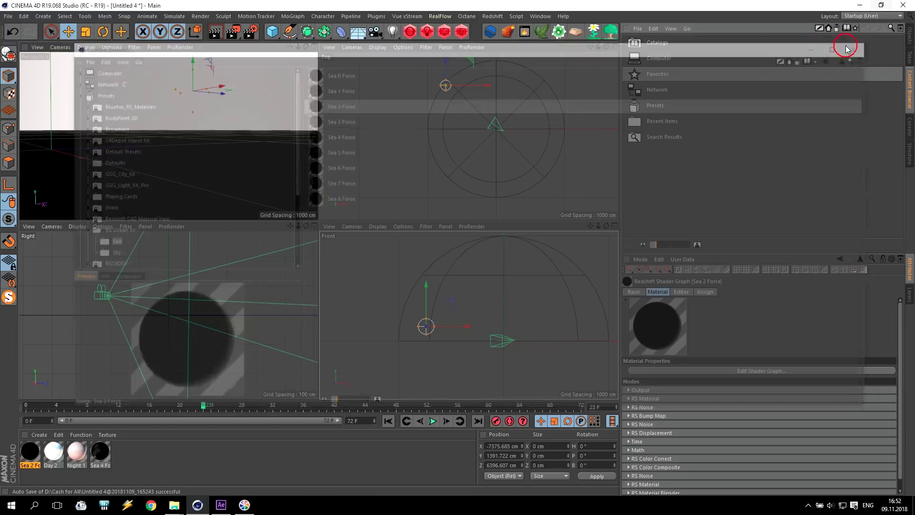
Apply Sea 2 Force to the Disc and the Day 2 sky to the Sphere.
drag(31, 458, 334, 310)
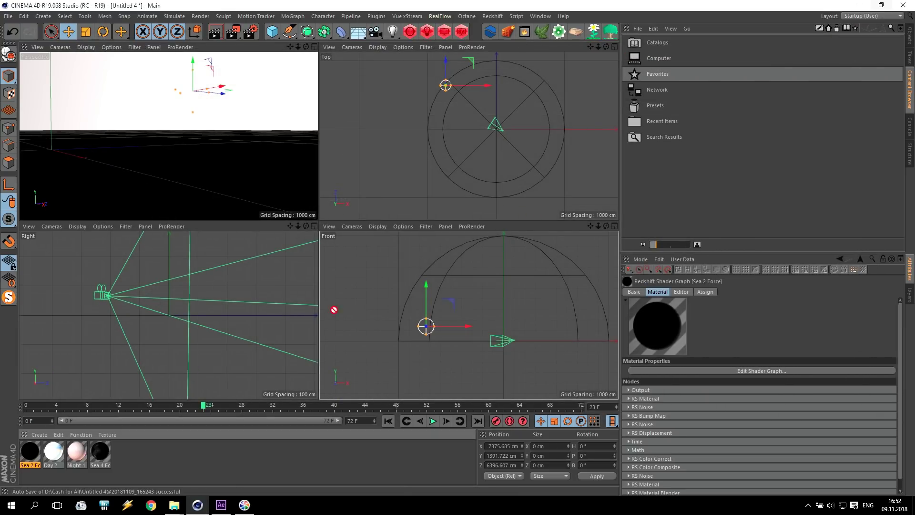
drag(32, 462, 353, 365)
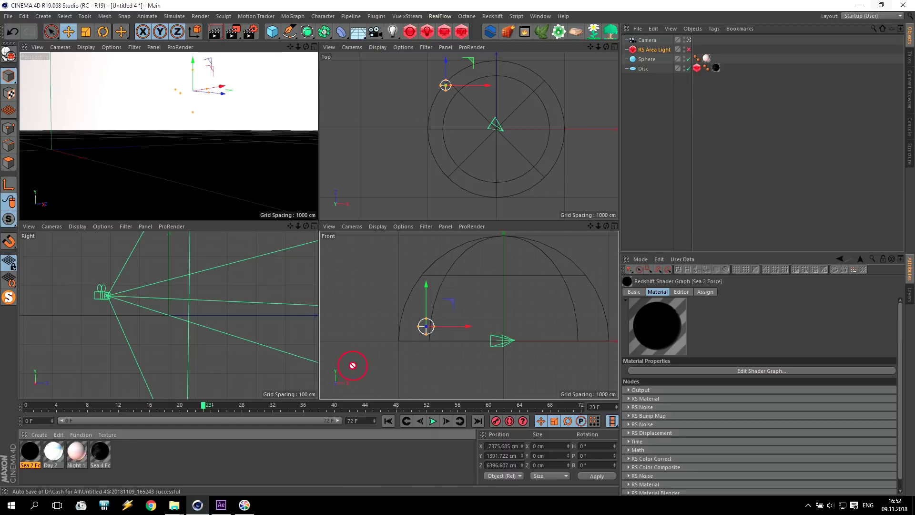
drag(720, 71, 717, 70)
drag(672, 104, 707, 58)
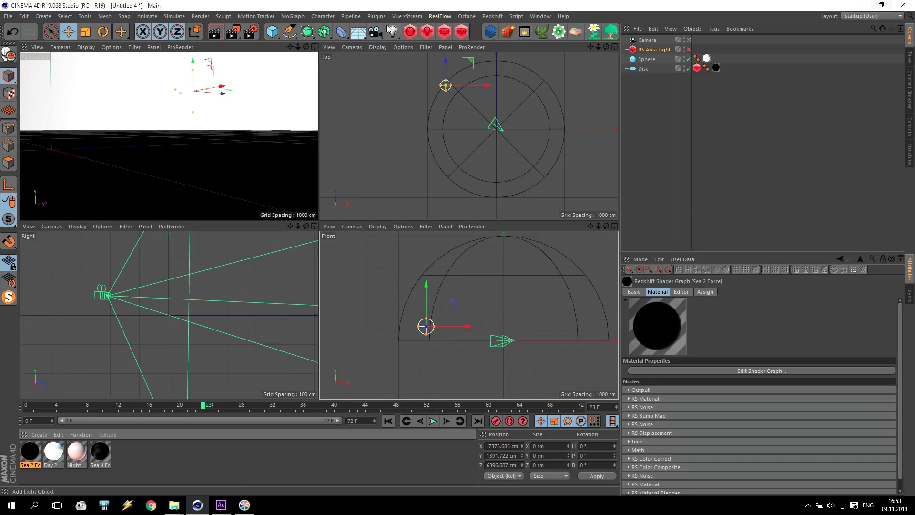
Render the ocean in the Redshift RenderView locked to the scene camera.
click(462, 31)
click(300, 143)
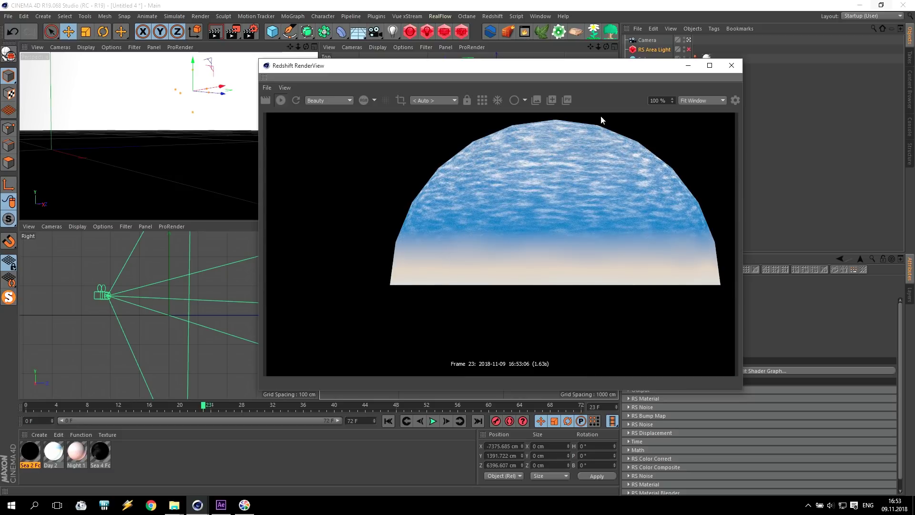
middle_click(222, 123)
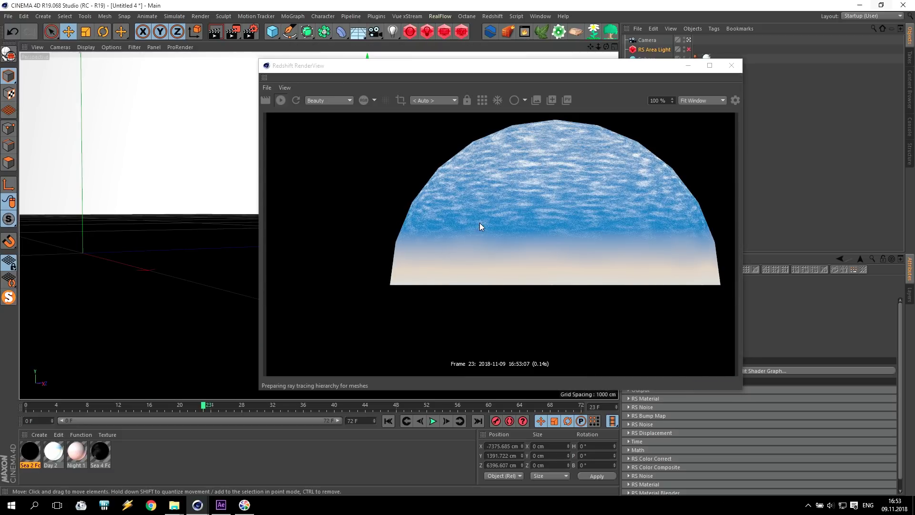
click(484, 101)
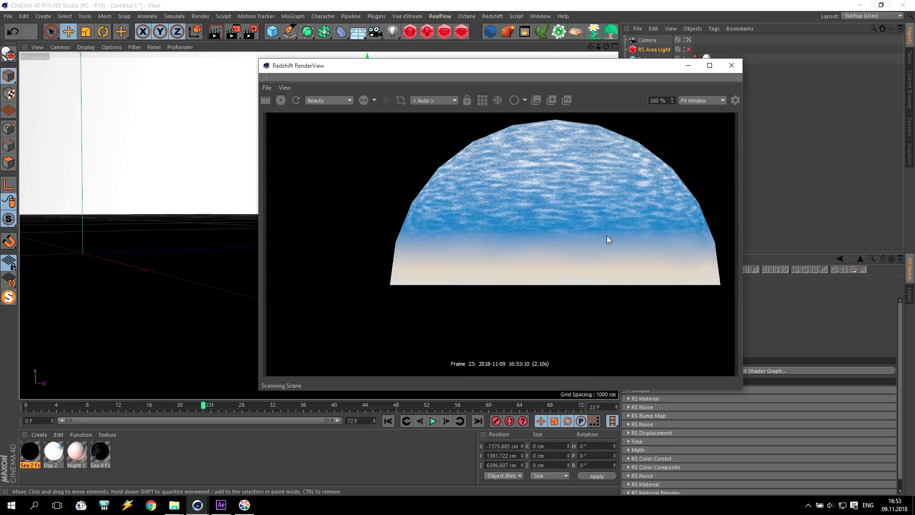
click(469, 100)
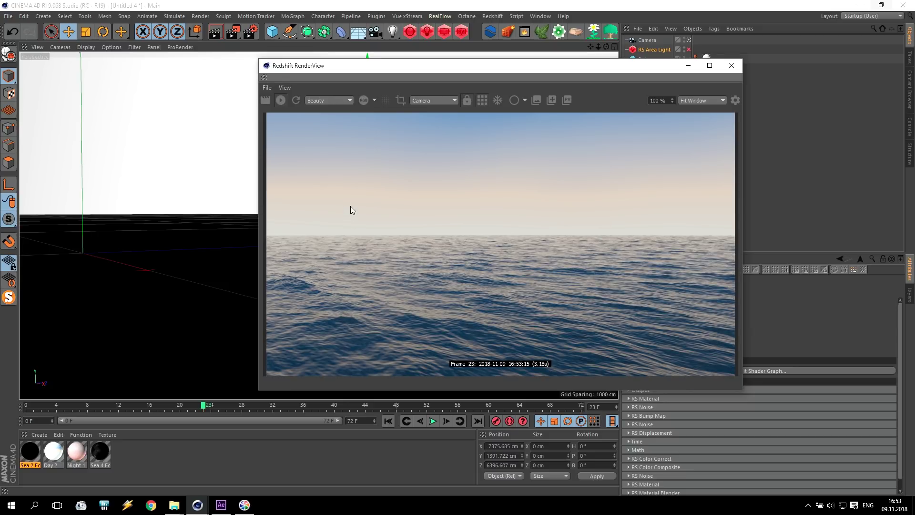
Orbit the Perspective view and rearrange the RenderView to inspect the sky and waves.
drag(480, 67, 420, 191)
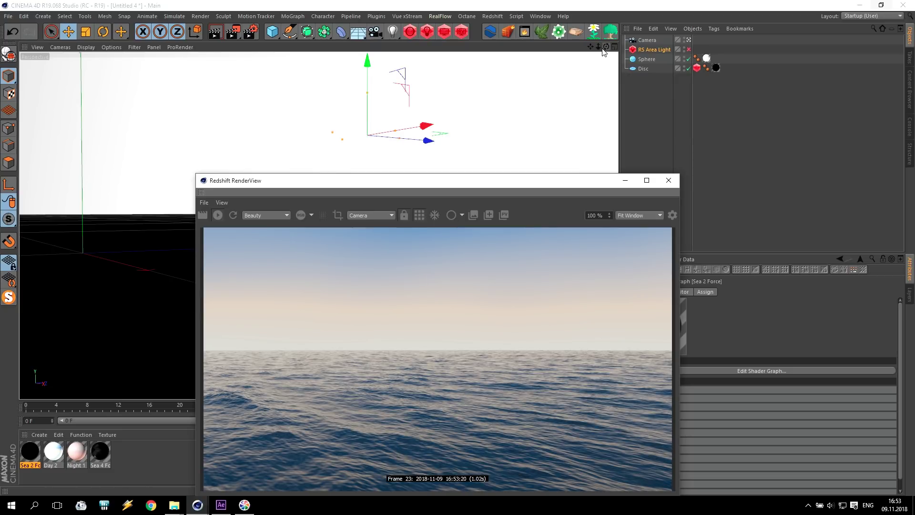
mouse_move(606, 46)
mouse_down()
mouse_move(586, 62)
mouse_move(583, 50)
mouse_move(608, 45)
mouse_move(600, 51)
mouse_up()
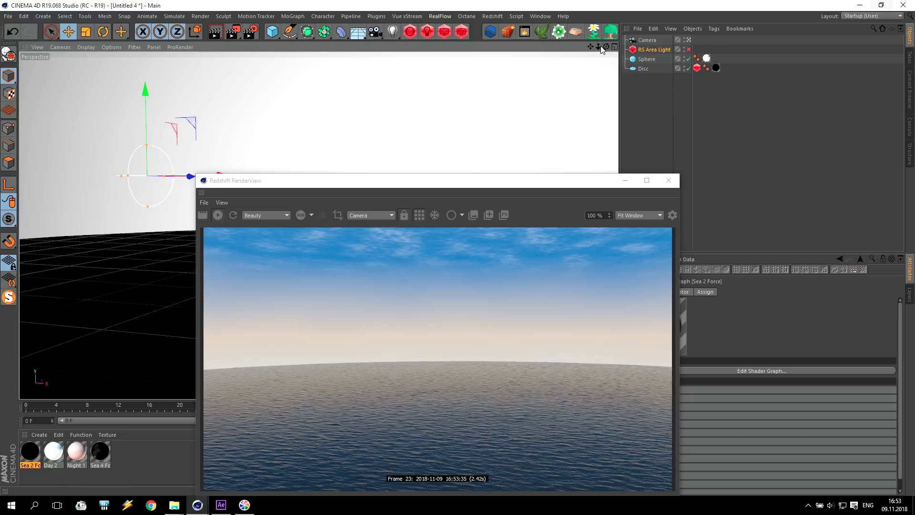
drag(602, 49, 621, 44)
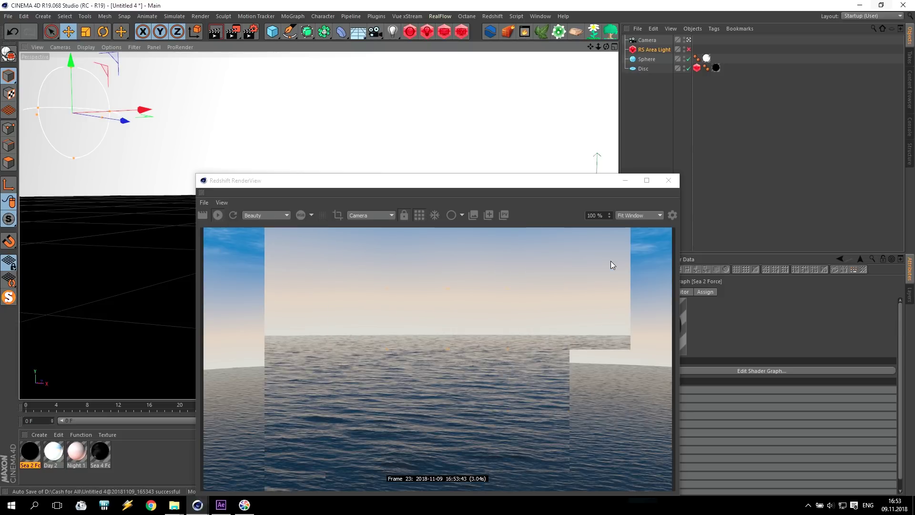
mouse_move(609, 47)
mouse_down()
mouse_move(593, 38)
mouse_move(595, 66)
mouse_move(592, 37)
mouse_move(591, 49)
mouse_up()
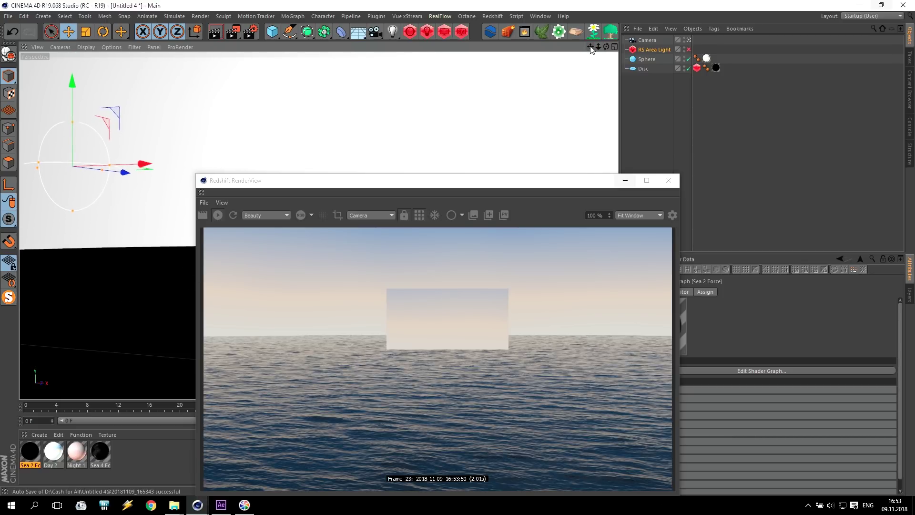
drag(485, 186, 394, 64)
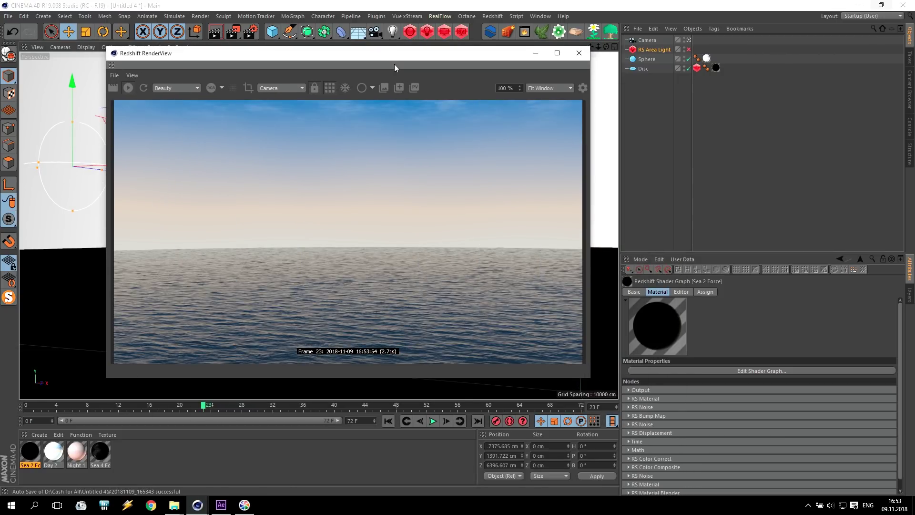
drag(507, 63, 592, 344)
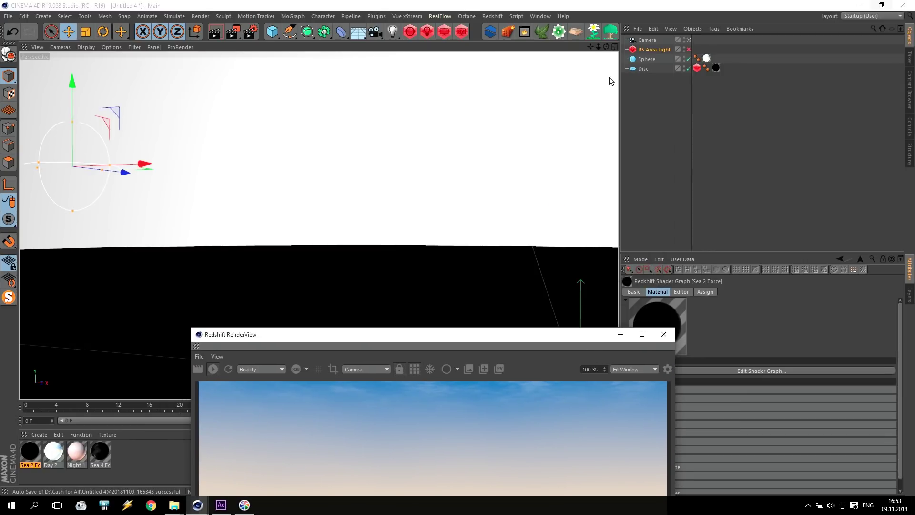
drag(606, 47, 589, 51)
drag(480, 335, 355, 53)
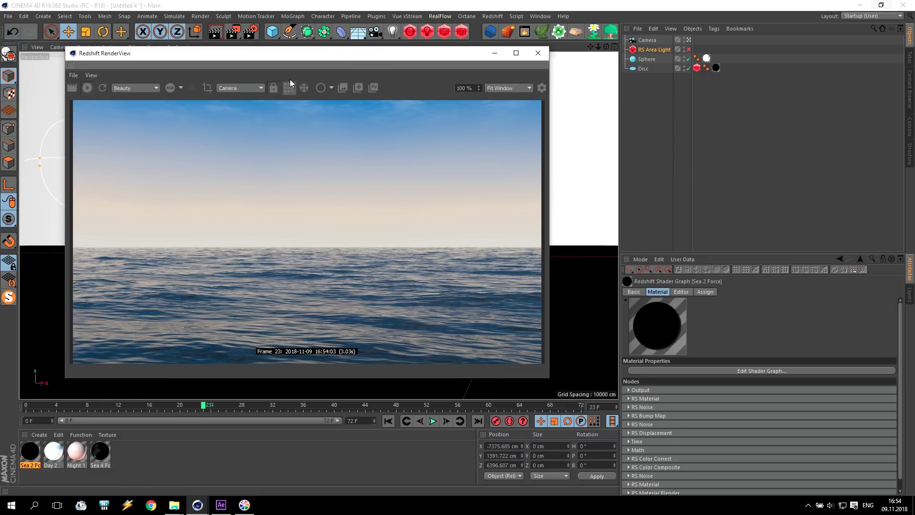
Add a new RS Area Light coloured by temperature at 3500.
click(427, 31)
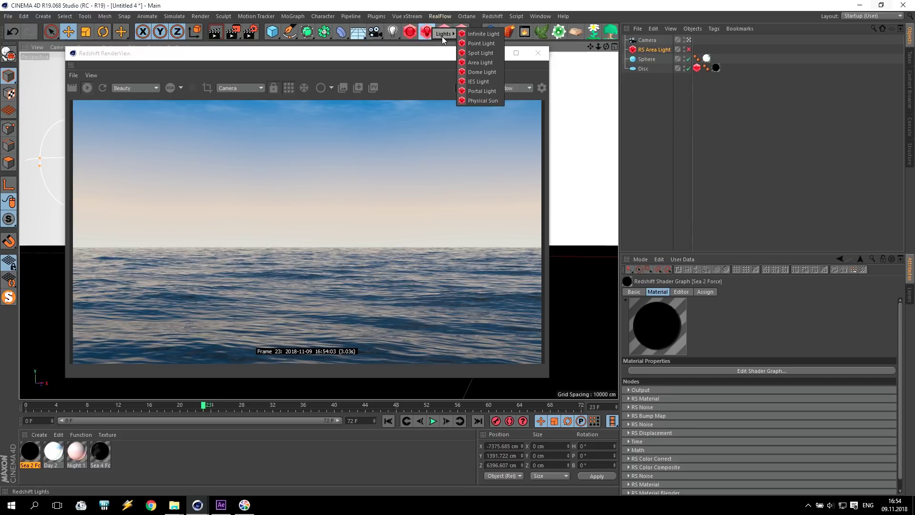
click(479, 62)
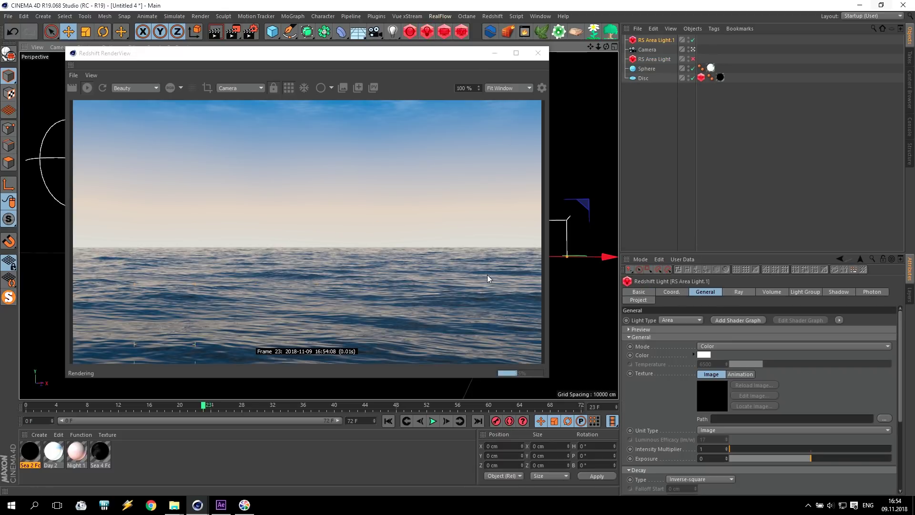
click(708, 347)
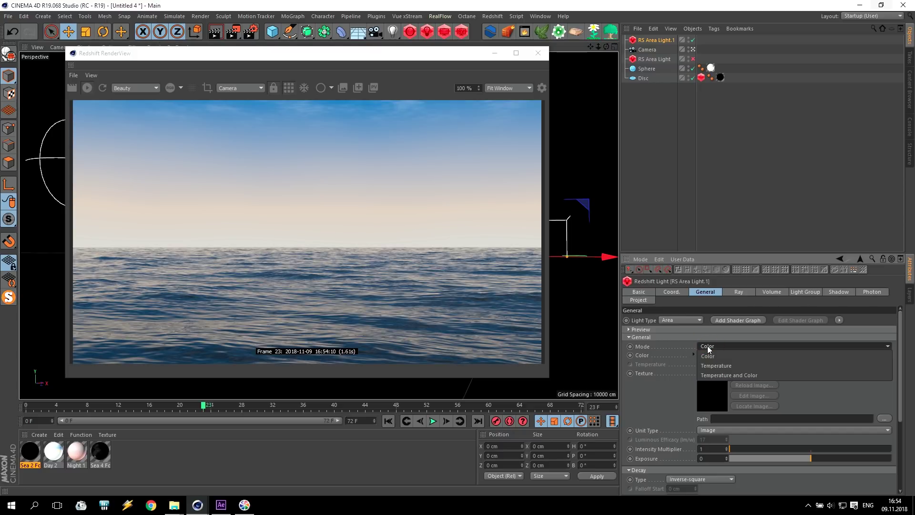
click(716, 365)
click(655, 353)
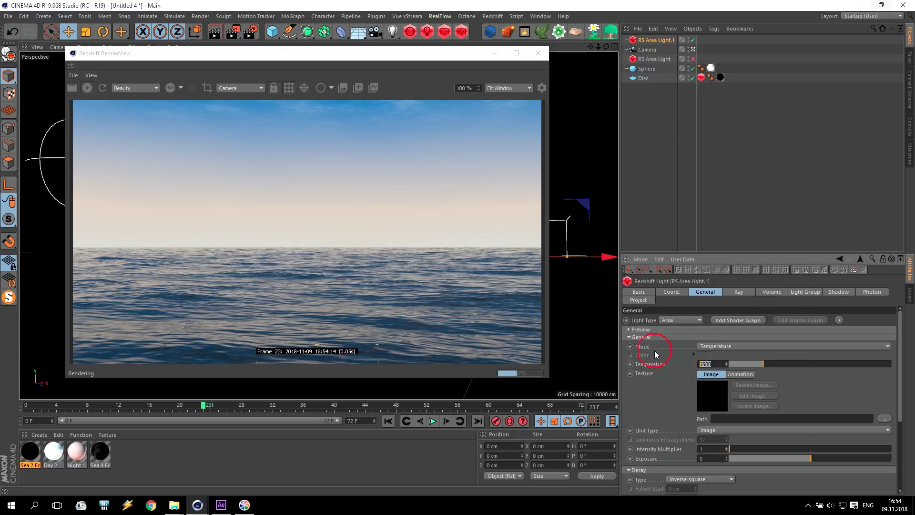
text(3500)
key(Return)
Make the light a visible sphere sized 1000 cm on X, Y and Z.
scroll(903, 328, down, 3)
click(699, 405)
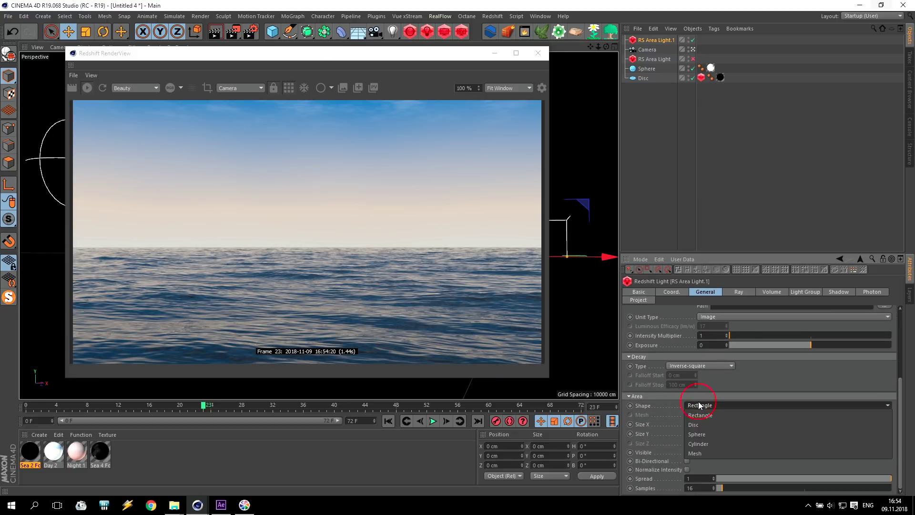
click(697, 434)
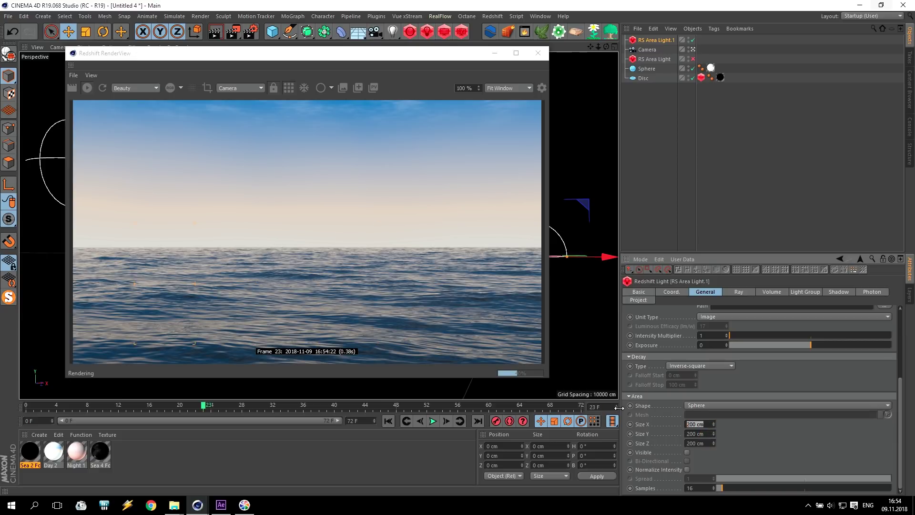
text(1000)
key(Tab)
text(1000)
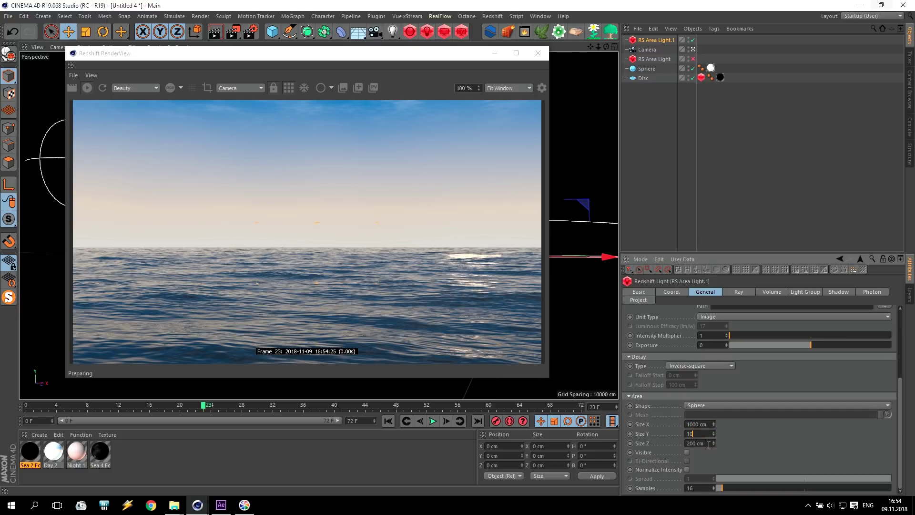
key(Tab)
text(1000)
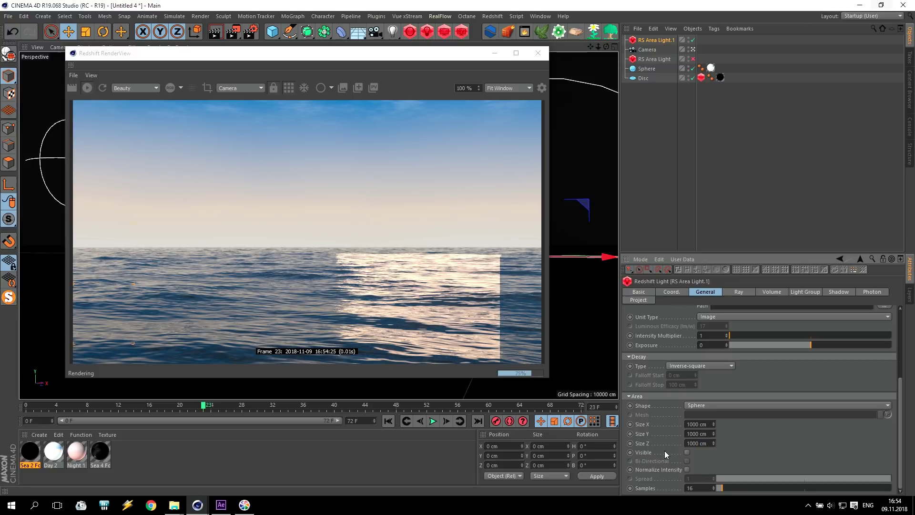
key(Return)
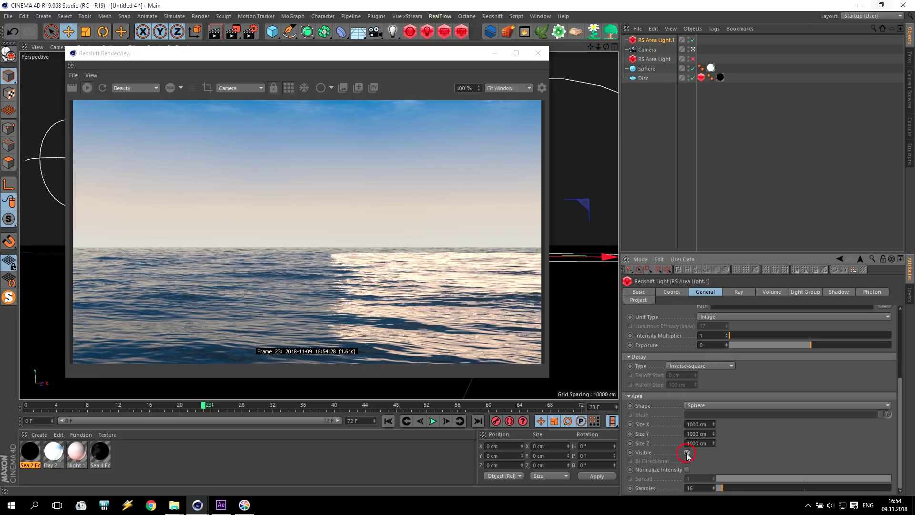
click(687, 451)
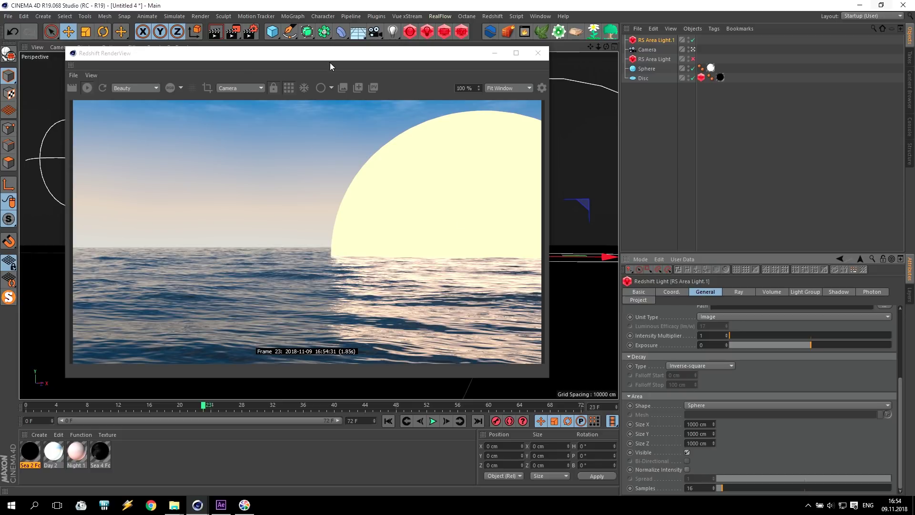
Shrink and reposition the render preview, restore the four-view layout, and add a new camera.
drag(267, 53, 622, 153)
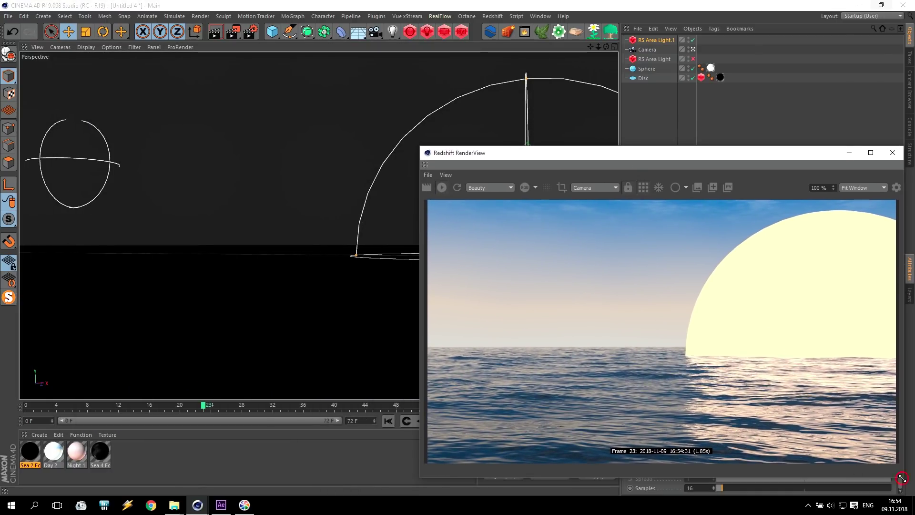
drag(902, 479, 765, 414)
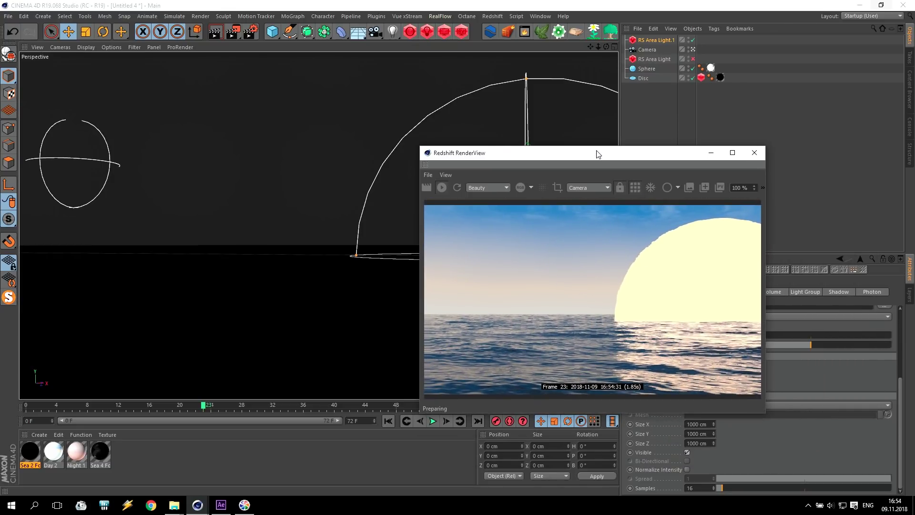
drag(599, 154, 728, 245)
middle_click(413, 176)
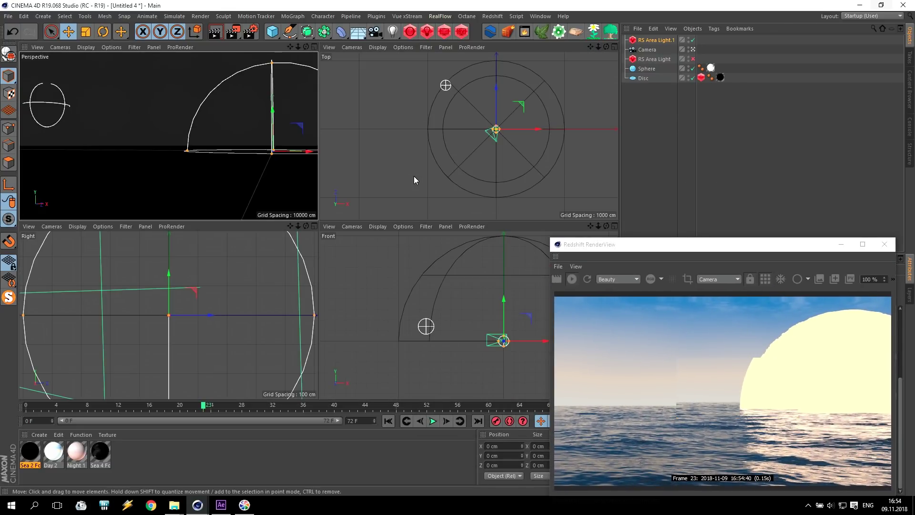
middle_click(245, 167)
click(375, 32)
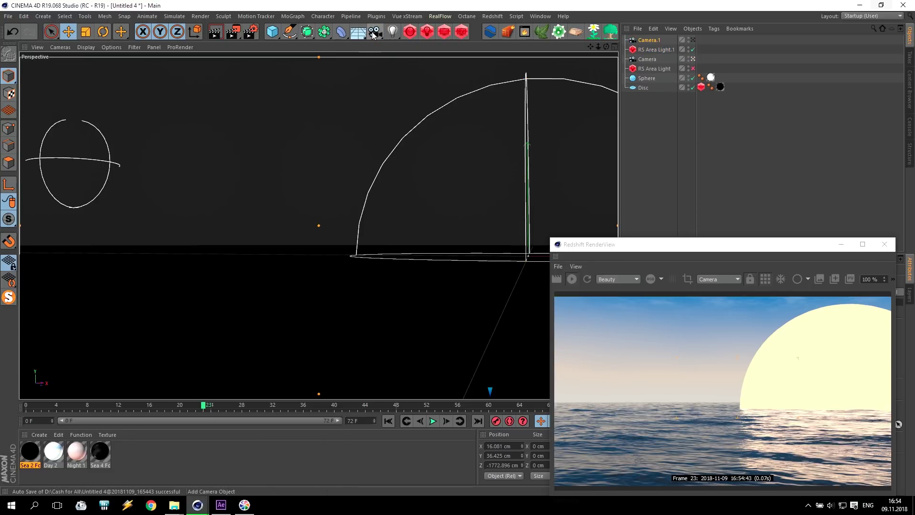
middle_click(394, 180)
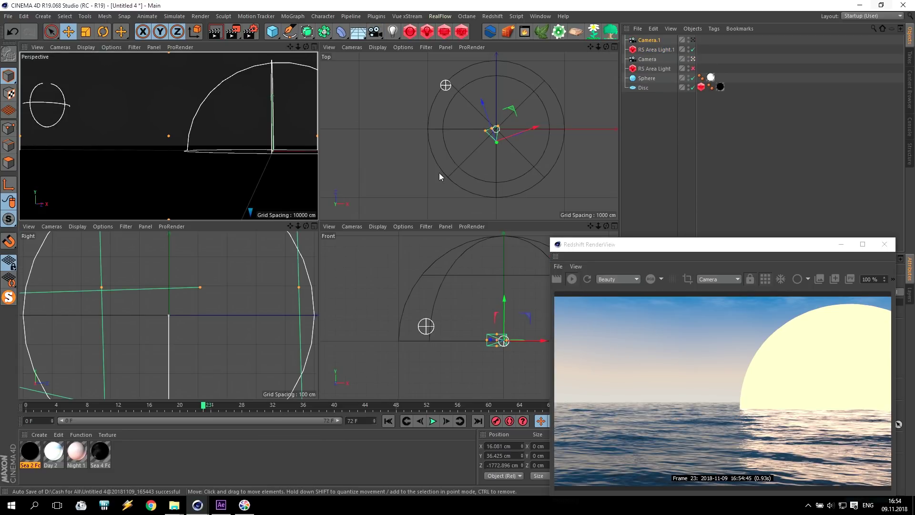
click(696, 40)
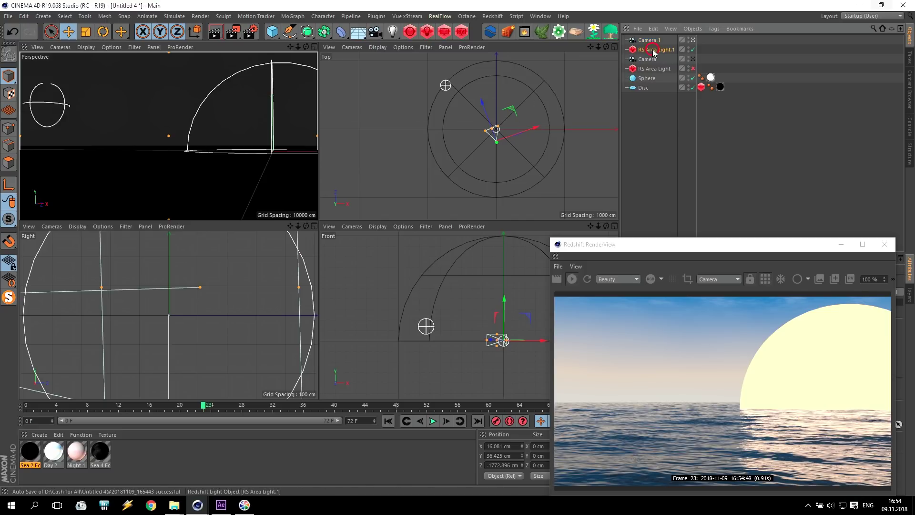
Move RS Area Light.1 far out and up to X -4257.581, Y 2084.344, Z 8316.751 cm.
click(523, 101)
drag(524, 103, 466, 72)
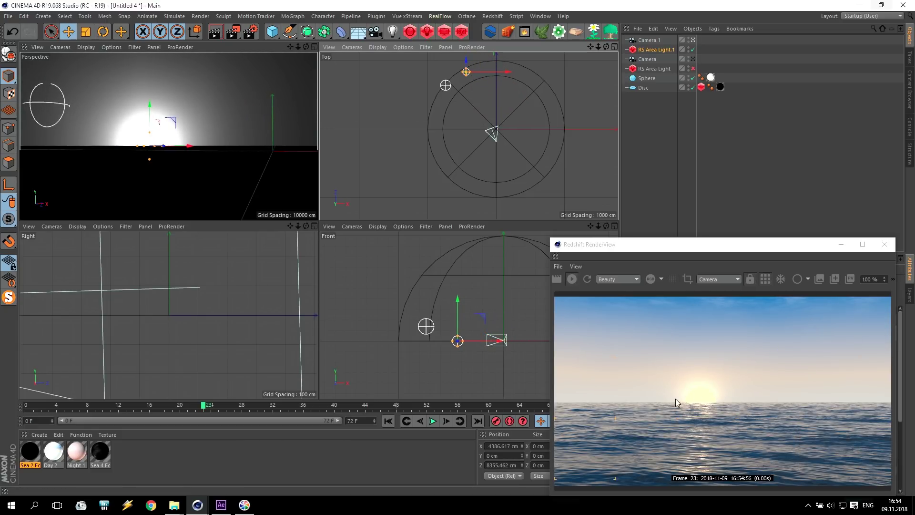
drag(460, 321, 461, 300)
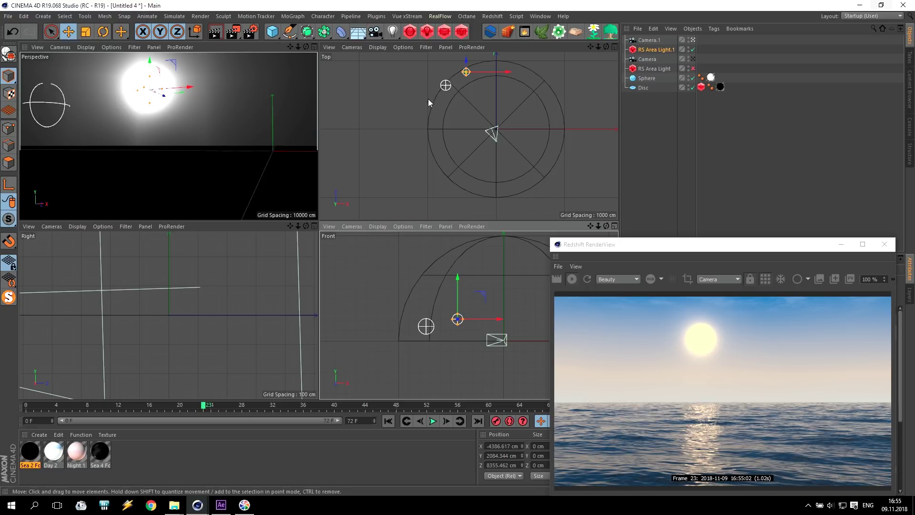
scroll(466, 69, up, 6)
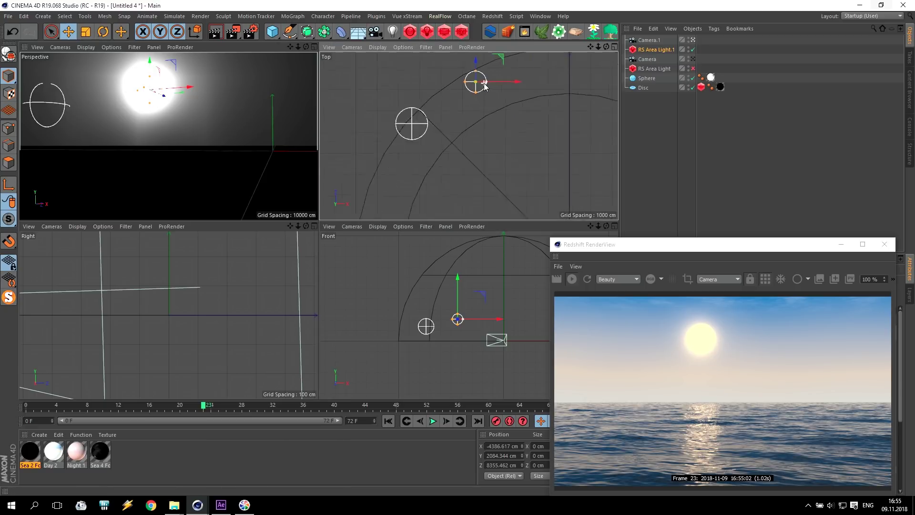
drag(591, 47, 593, 76)
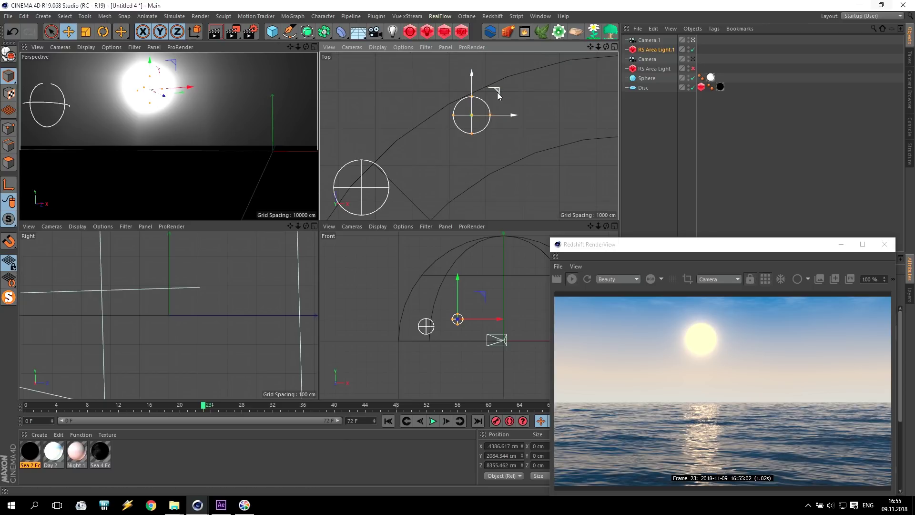
mouse_move(496, 93)
mouse_down()
mouse_move(492, 84)
mouse_move(524, 77)
mouse_move(512, 102)
mouse_move(498, 98)
mouse_up()
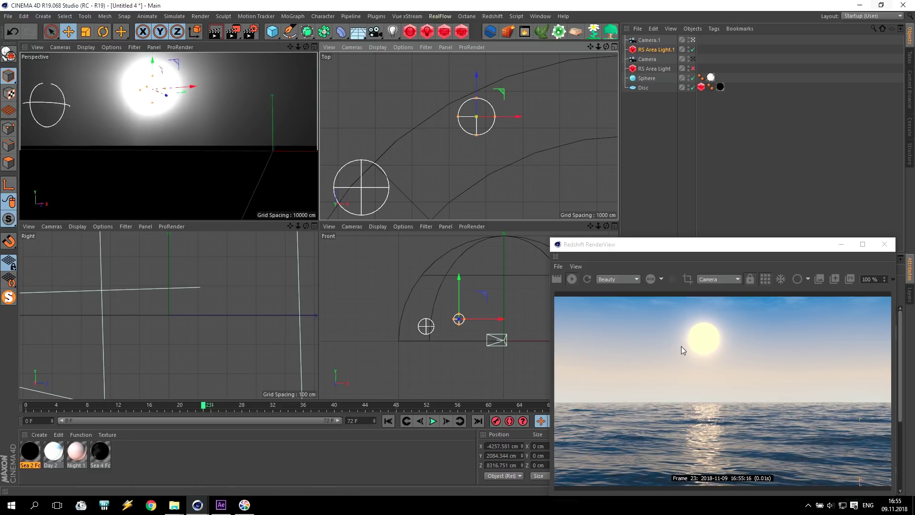
drag(731, 245, 270, 97)
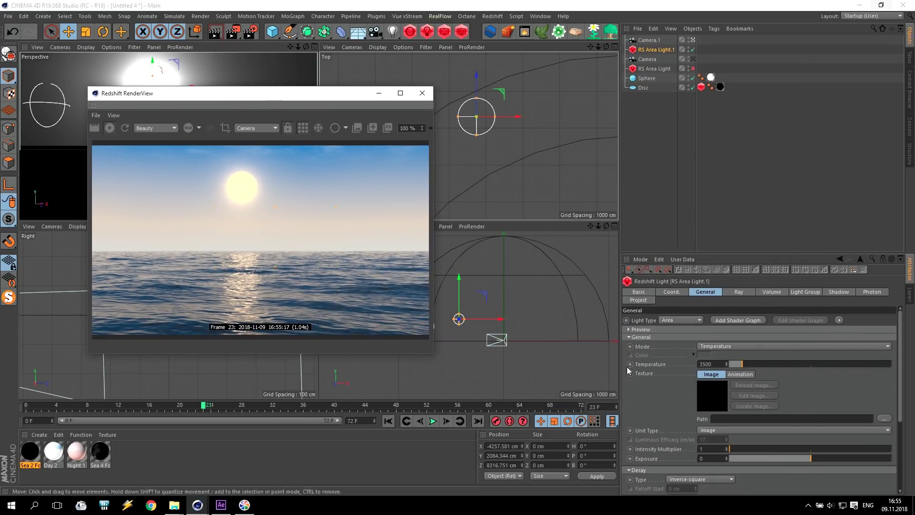
Set the sun light's Intensity Multiplier to 25, then settle on 15.
click(651, 447)
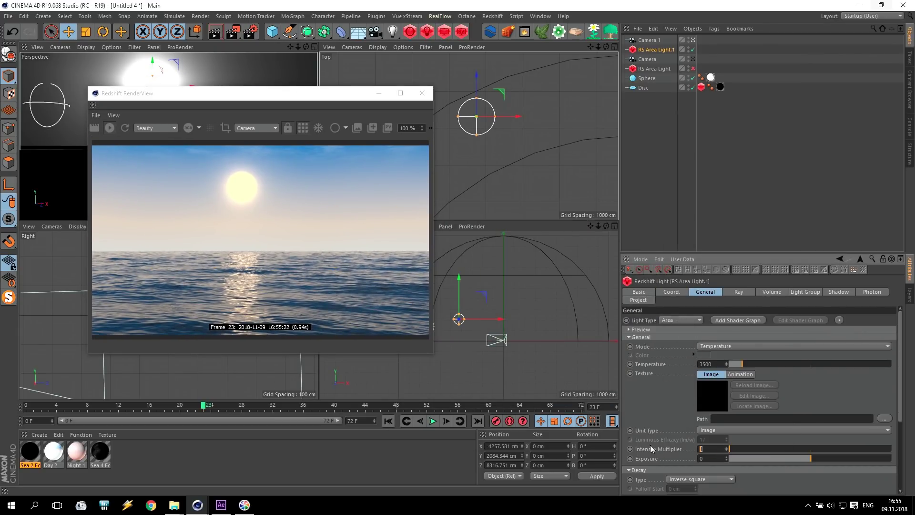
text(25)
key(Return)
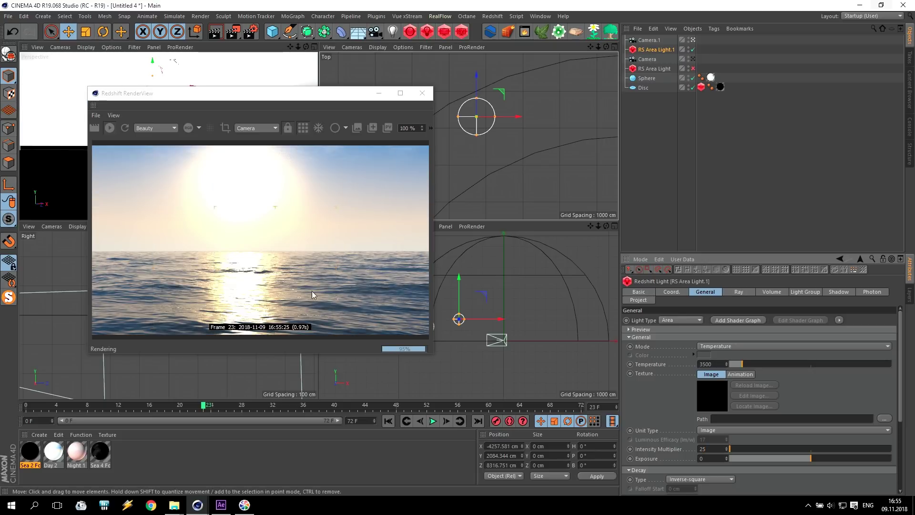
double_click(717, 447)
text(15)
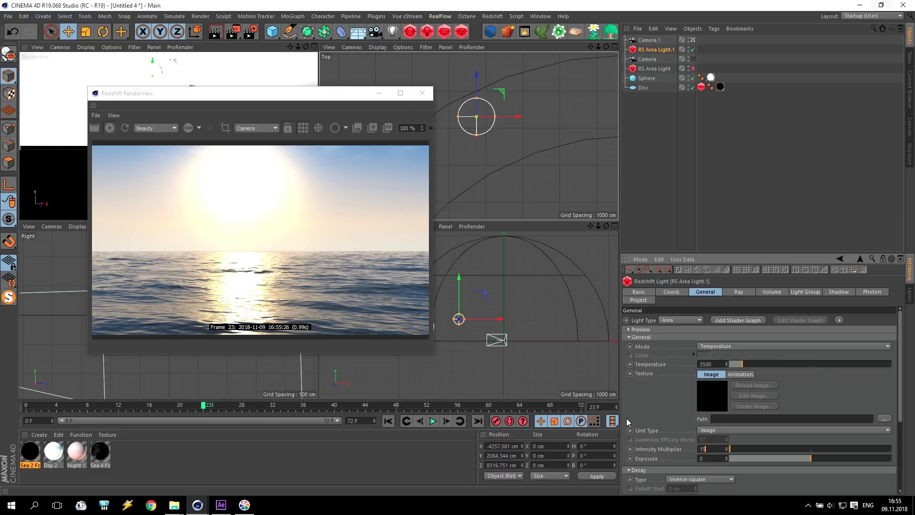
key(Return)
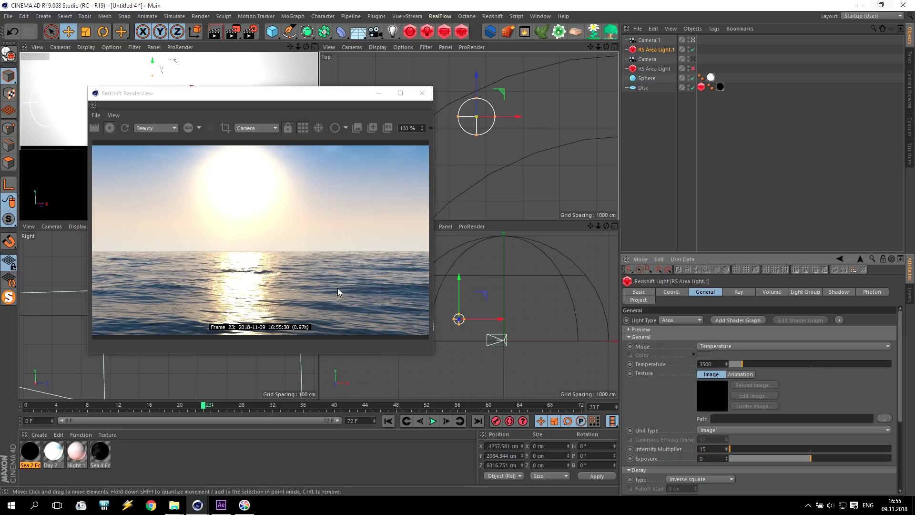
Raise the sun light higher in the sky to Y 3035.893 cm.
drag(296, 95, 253, 176)
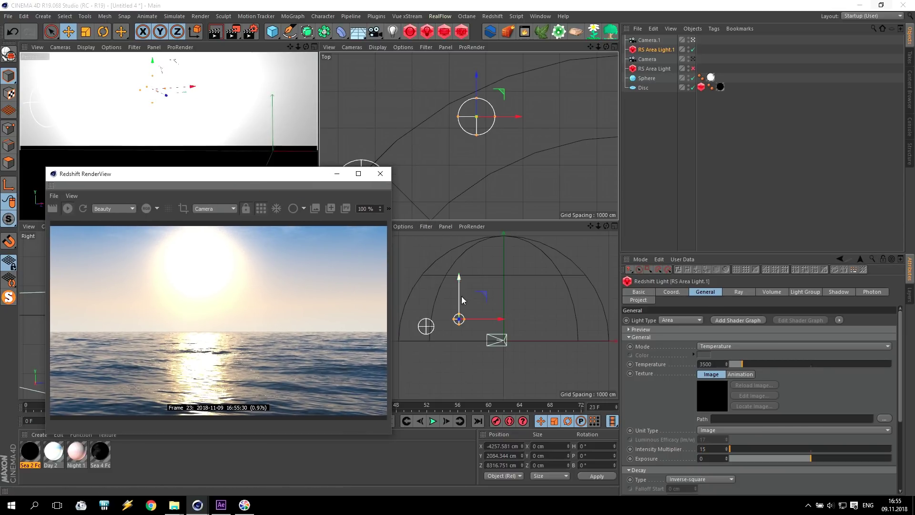
drag(460, 299, 461, 286)
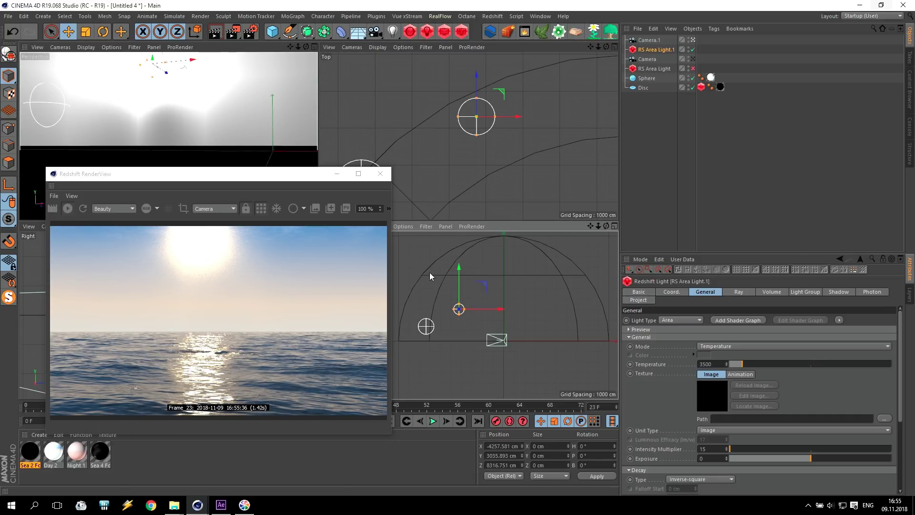
click(252, 184)
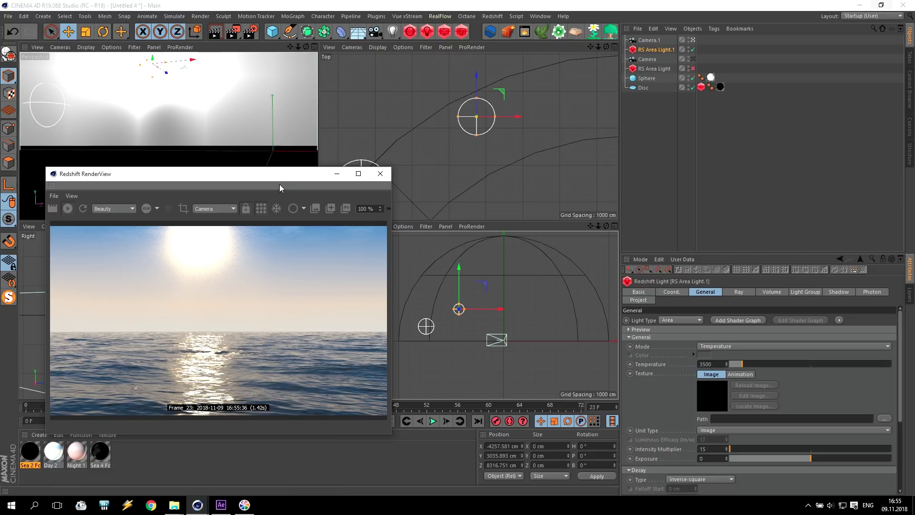
drag(279, 184, 253, 59)
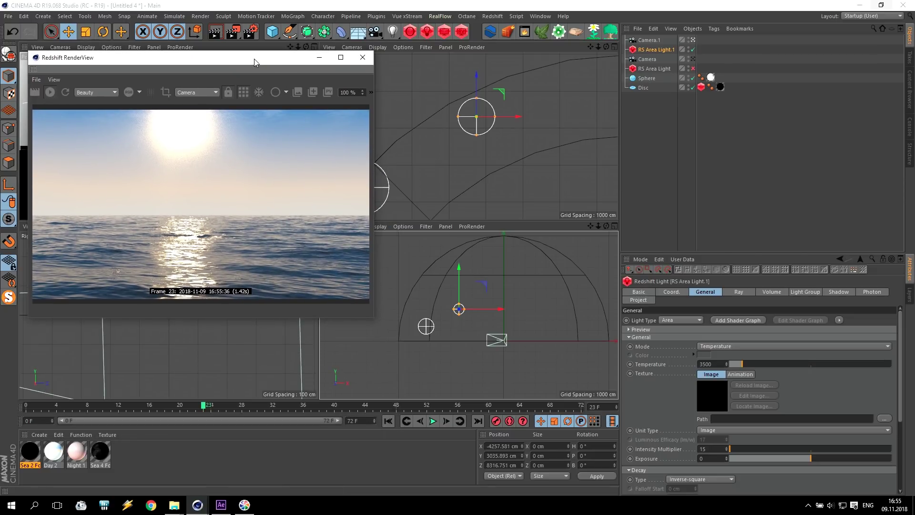
Open the Content Browser in its own window at Presets > RS Ocean SV > Sky.
click(910, 98)
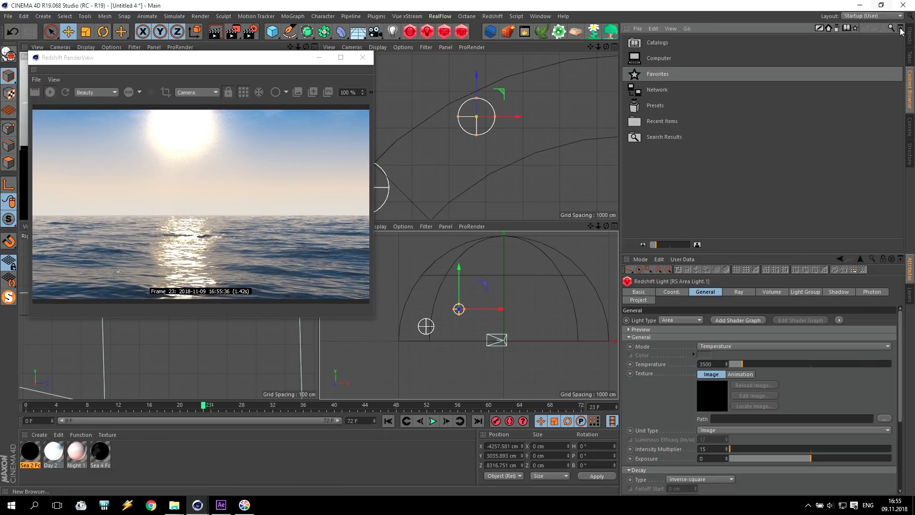
click(901, 29)
click(72, 93)
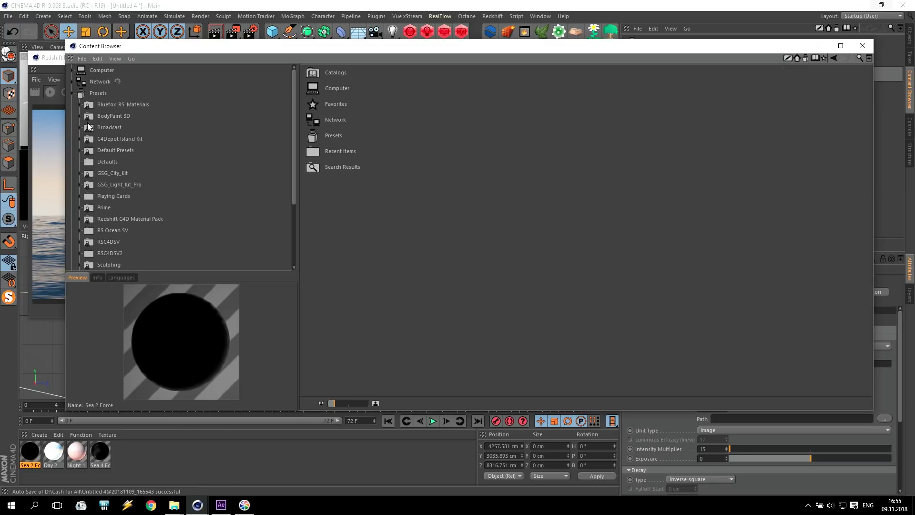
click(107, 231)
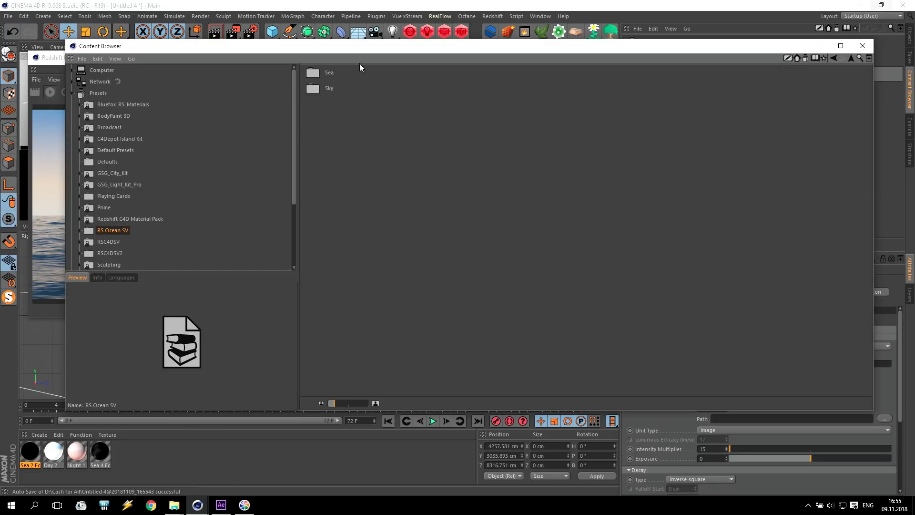
drag(326, 49, 635, 53)
double_click(635, 93)
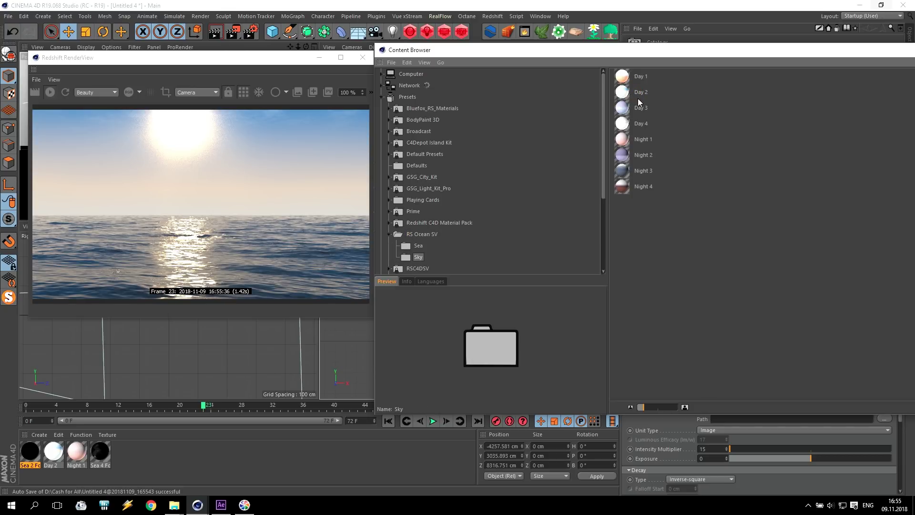
Load the Day 1, Day 4 and Night 3 sky materials, then close the Content Browser.
click(643, 76)
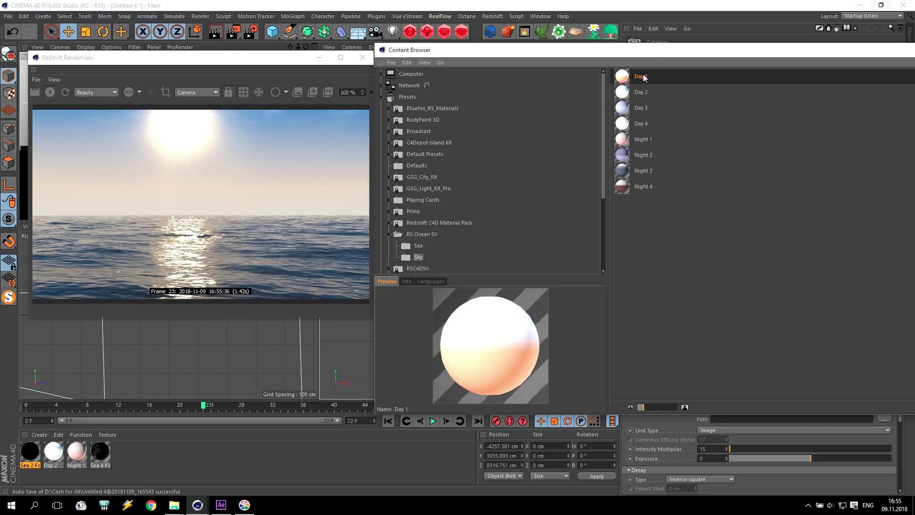
double_click(643, 76)
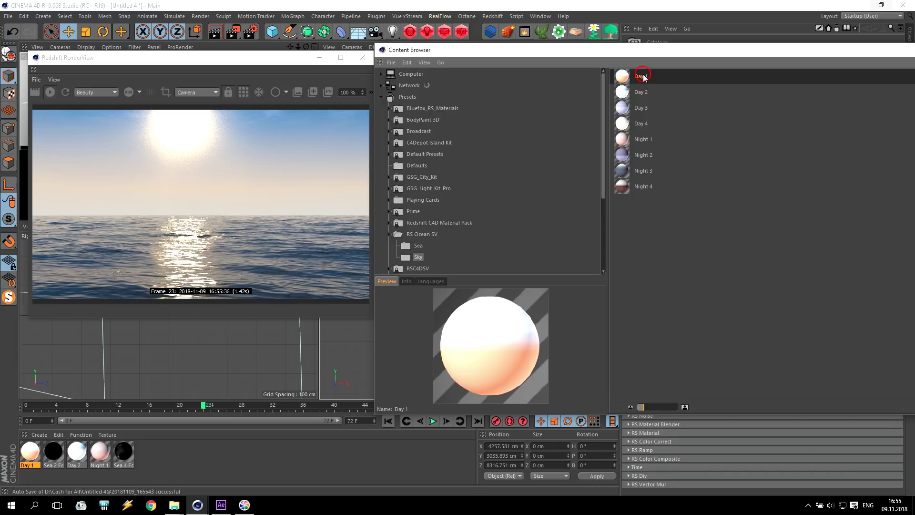
double_click(647, 124)
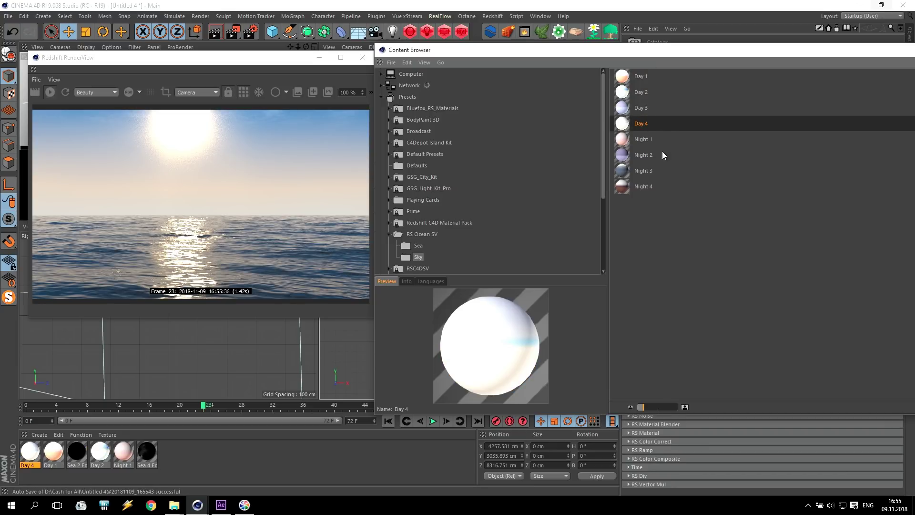
double_click(642, 170)
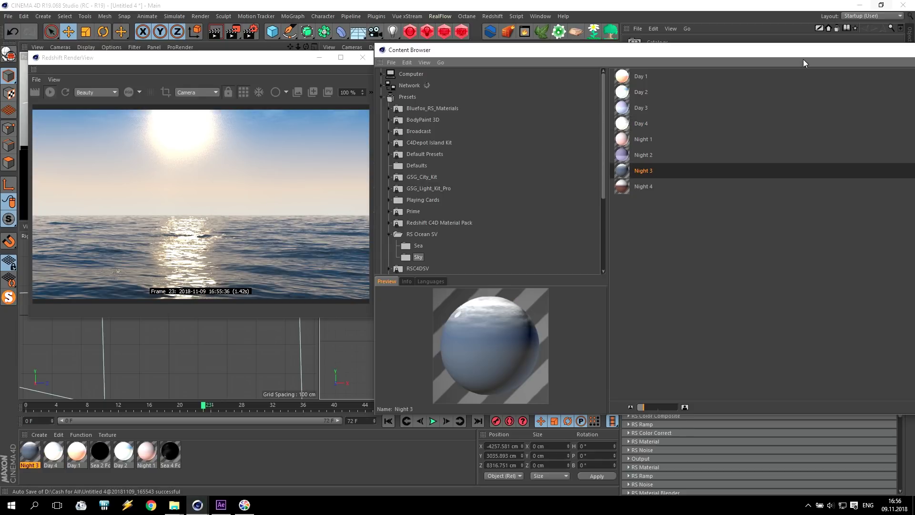
drag(804, 63, 662, 104)
drag(875, 103, 791, 118)
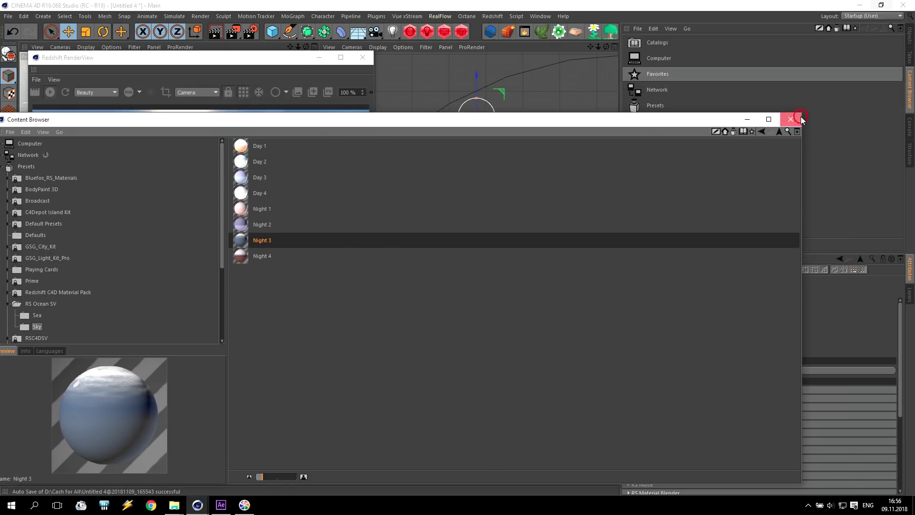
click(801, 118)
click(910, 36)
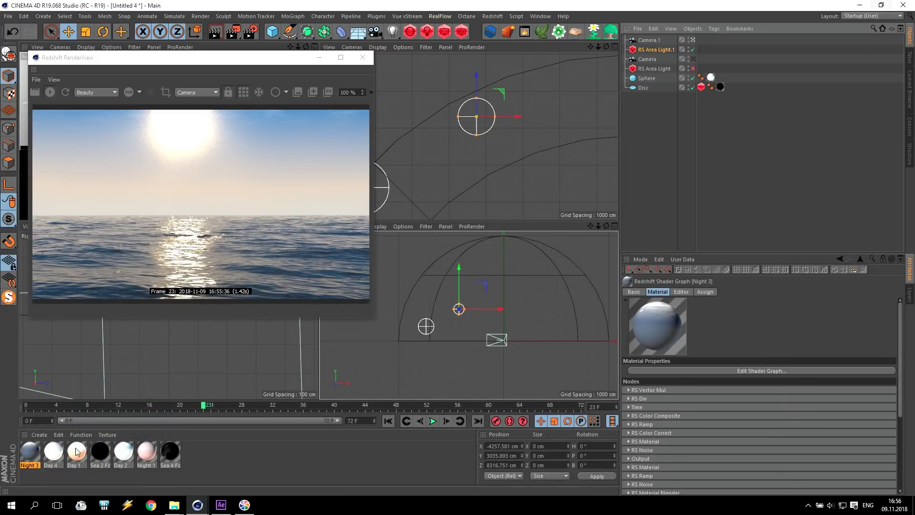
Put the Night 3 sky on the Sphere and a new sea material on the Disc, lowering the sun to Y 1721.85 cm.
drag(52, 453, 712, 78)
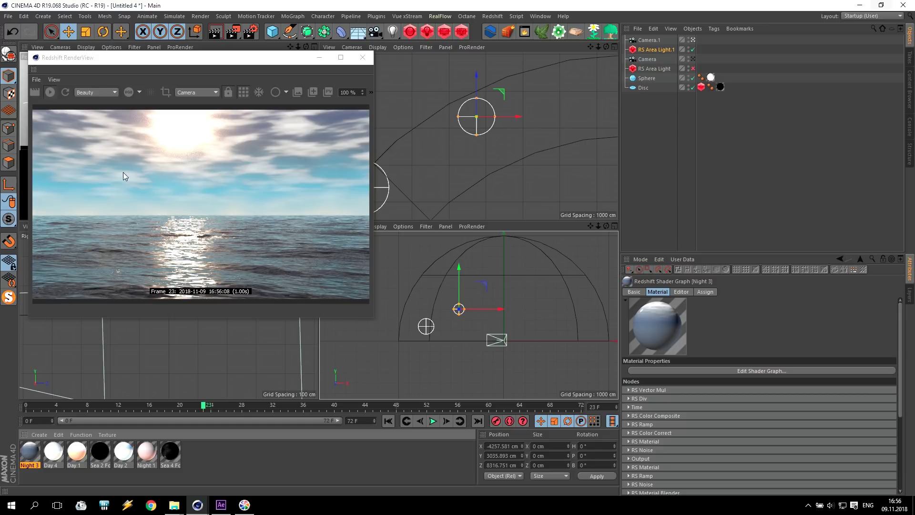
drag(459, 275, 459, 288)
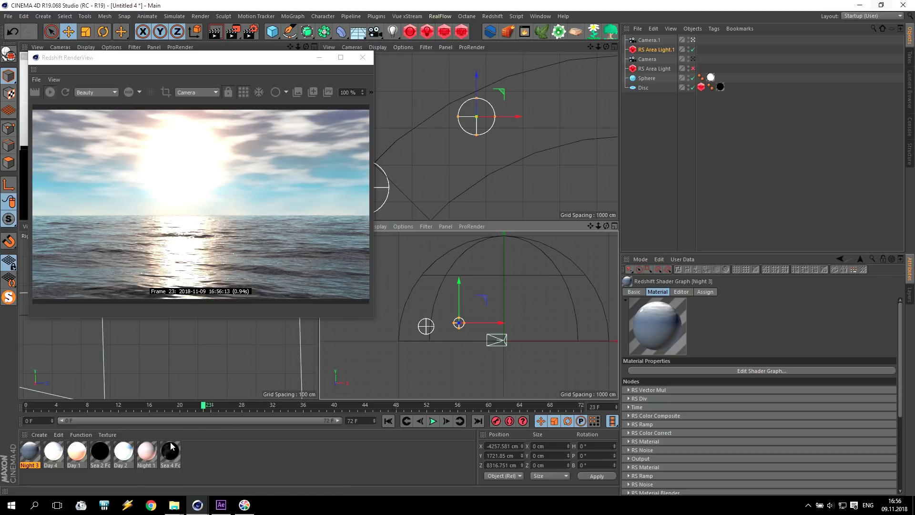
drag(79, 455, 712, 80)
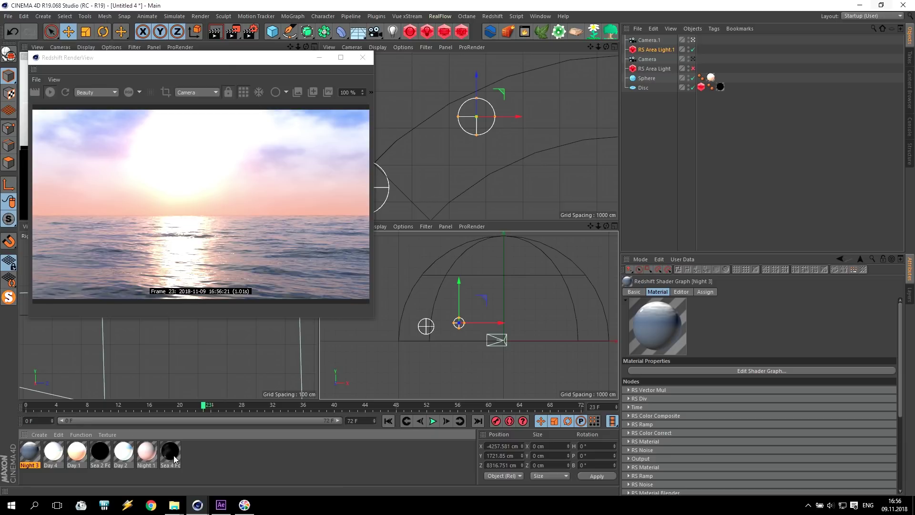
drag(172, 453, 645, 92)
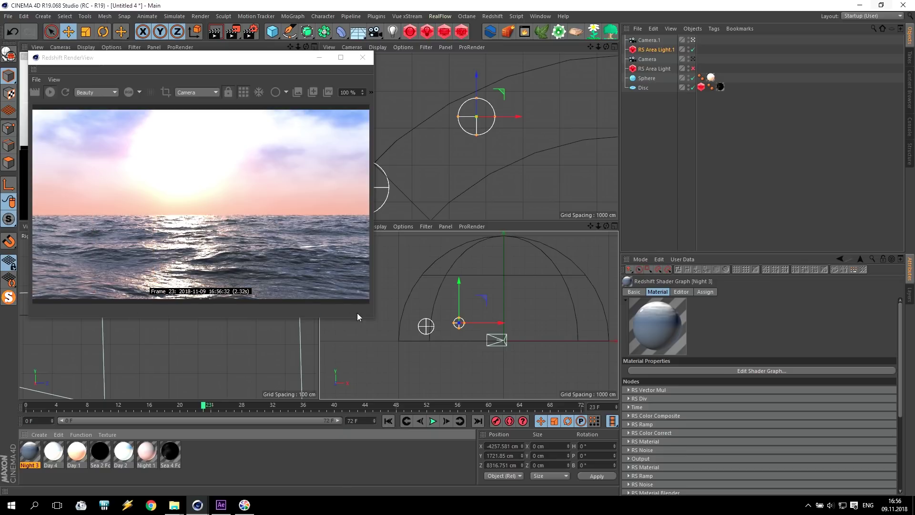
drag(375, 319, 614, 446)
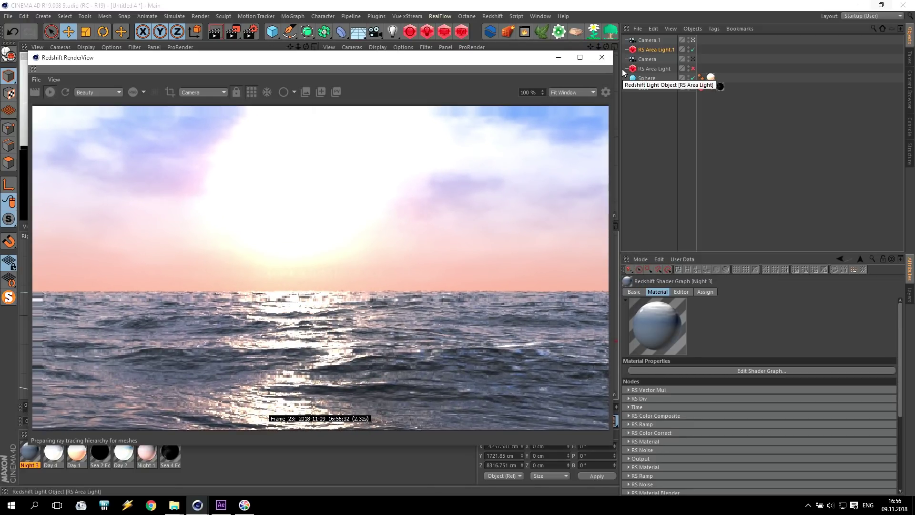
Select RS Area Light.1, then show the settings of the other RS Area Light.
click(651, 50)
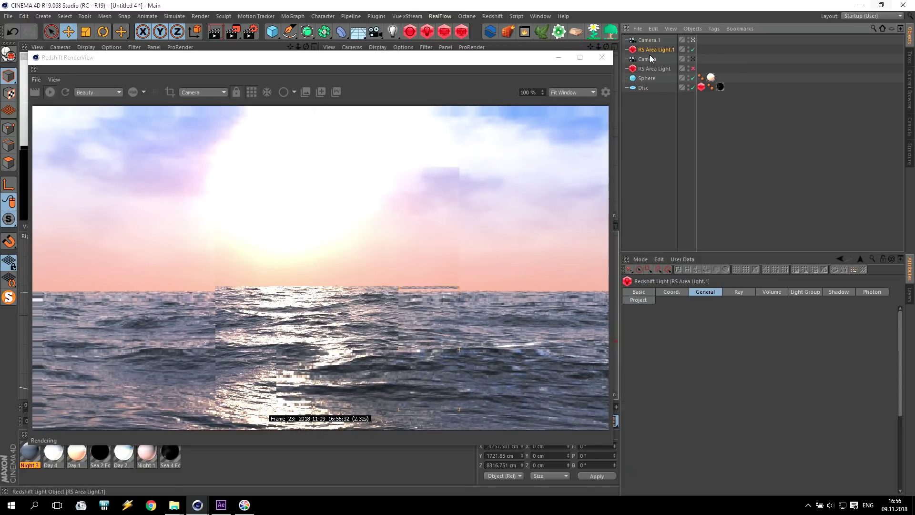
click(657, 68)
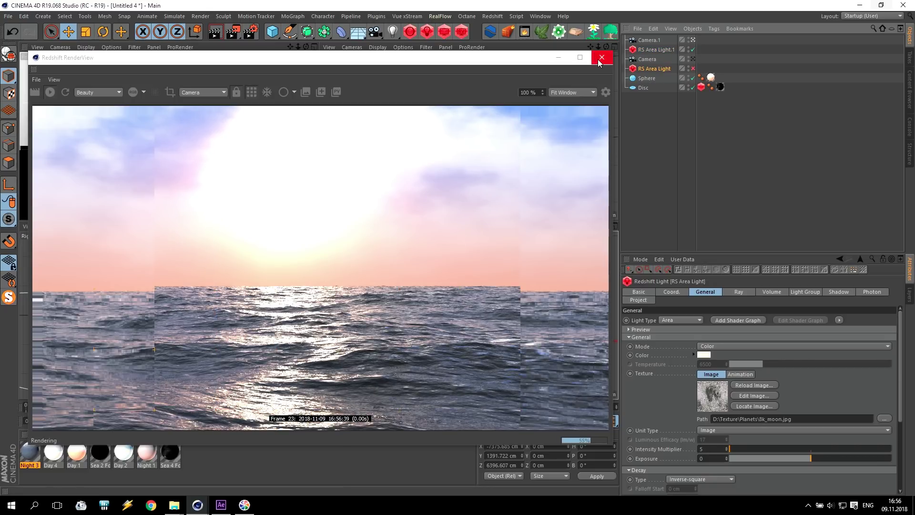